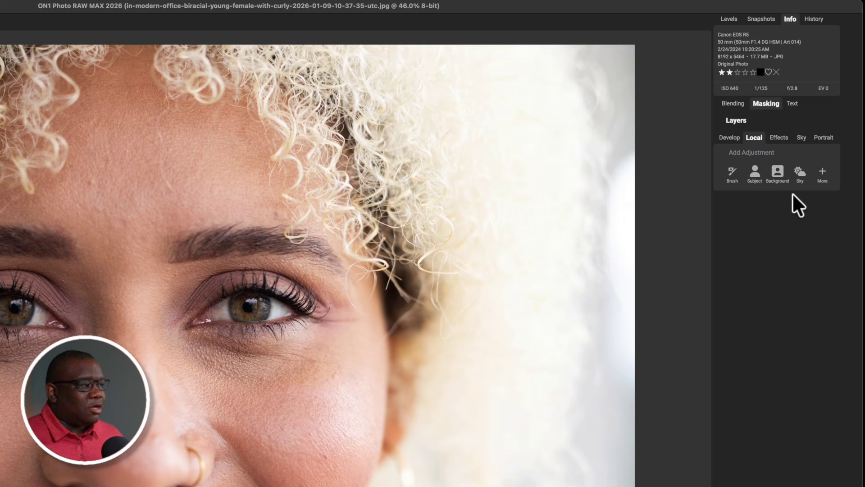
Add a Quick Mask AI local adjustment in Add mode, mask both irises with it, and inspect the resulting mask
click(822, 171)
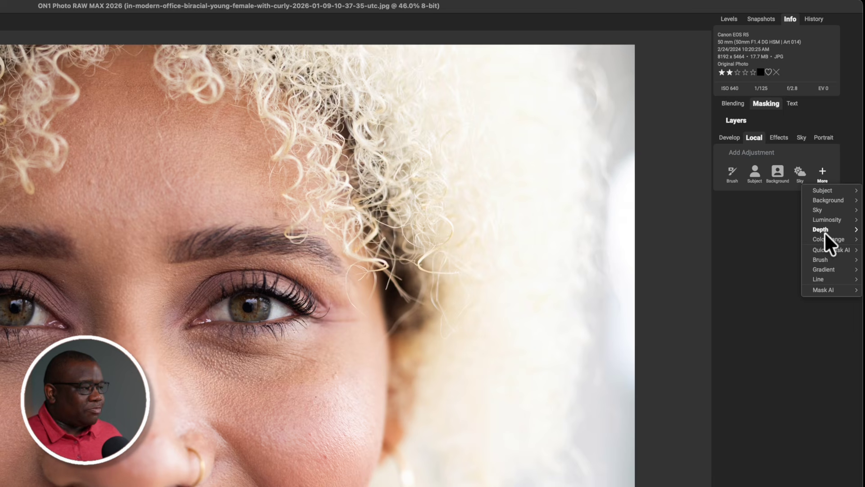
mouse_move(830, 246)
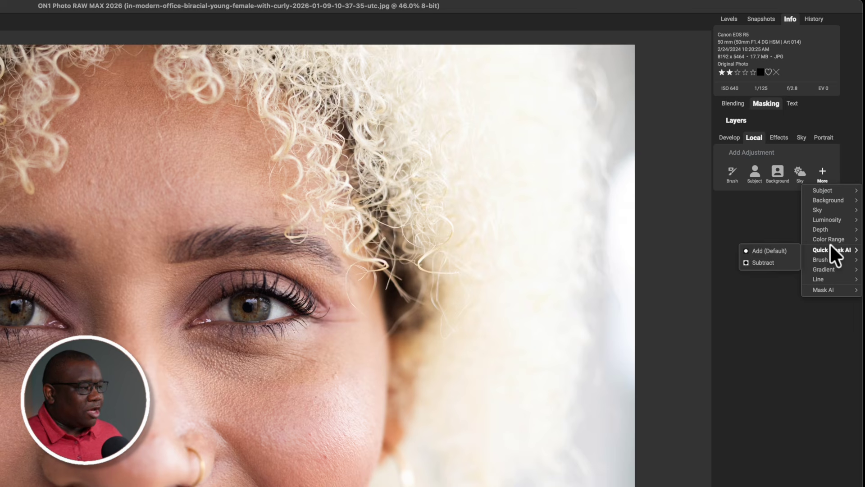
click(782, 250)
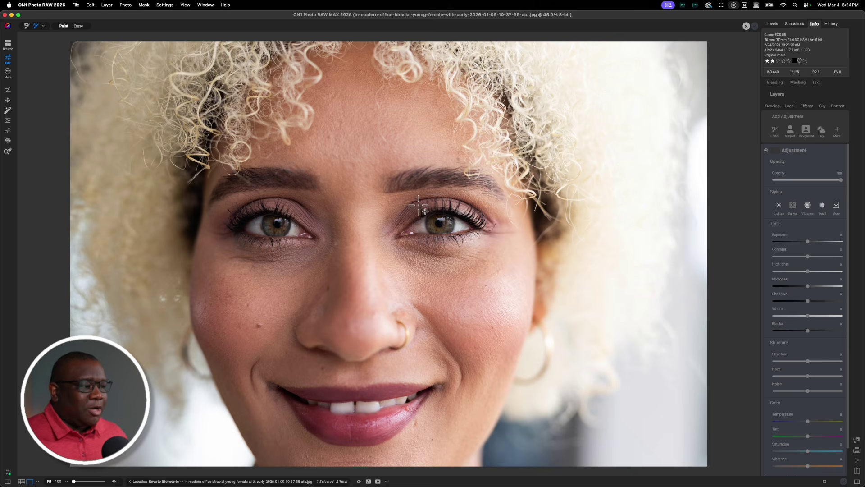
drag(419, 224, 439, 222)
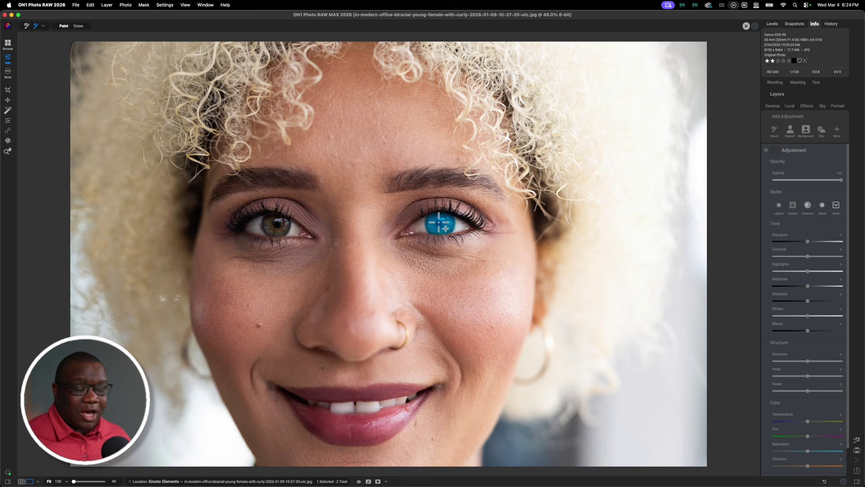
drag(274, 225, 267, 221)
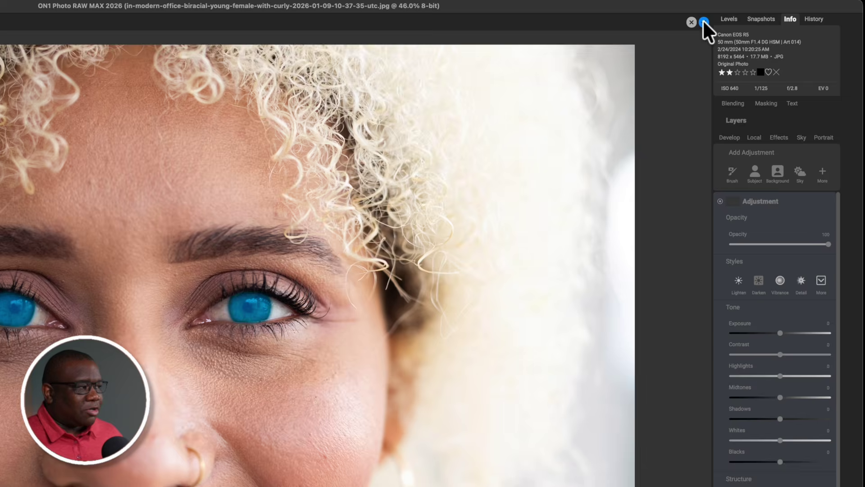
click(703, 22)
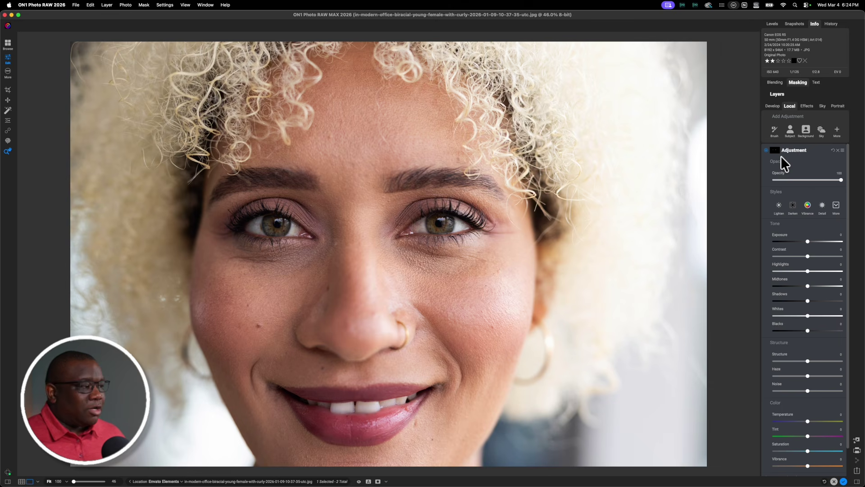
key(o)
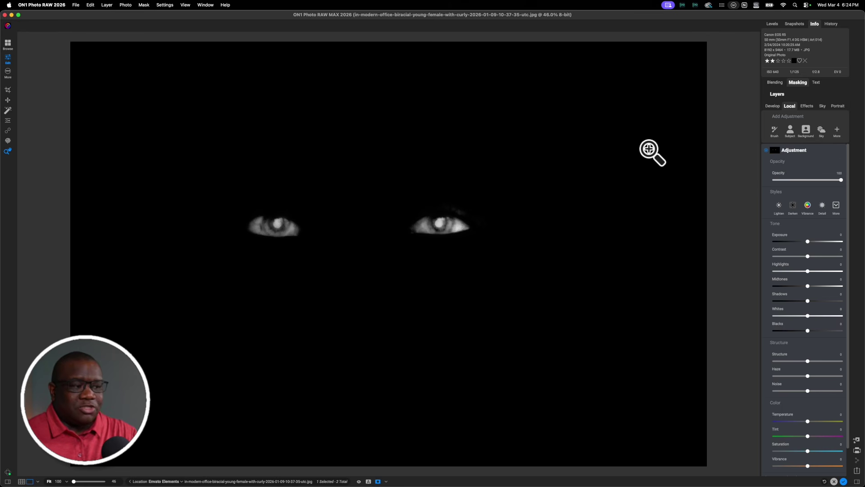
key(o)
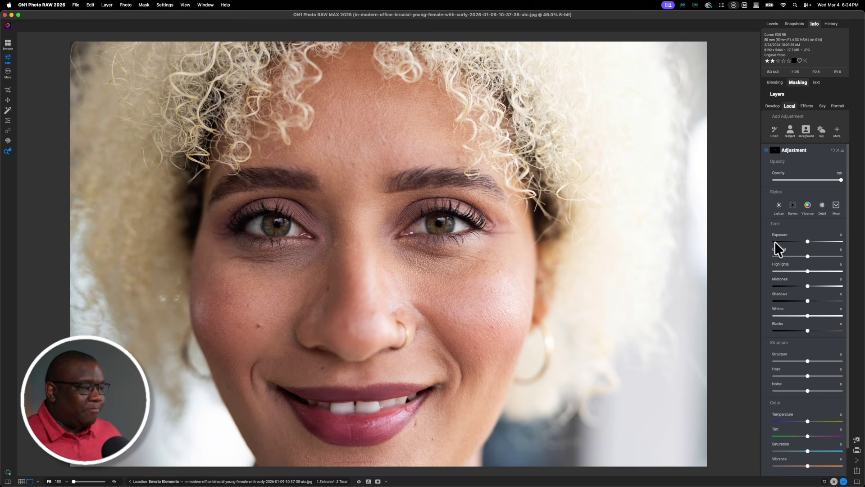
Try an Exposure of 1.75 on the masked eyes and delete the adjustment
drag(807, 242, 818, 242)
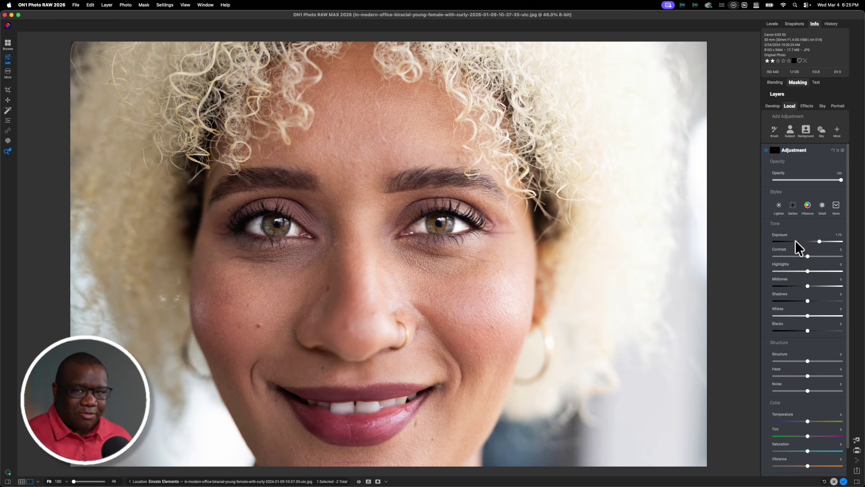
click(838, 152)
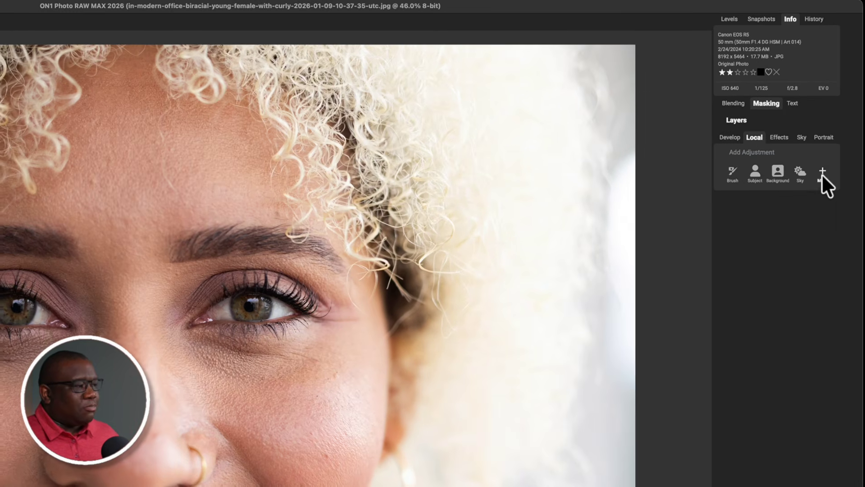
Add a Gradient local adjustment in Add mode and set its shape to Center
click(820, 171)
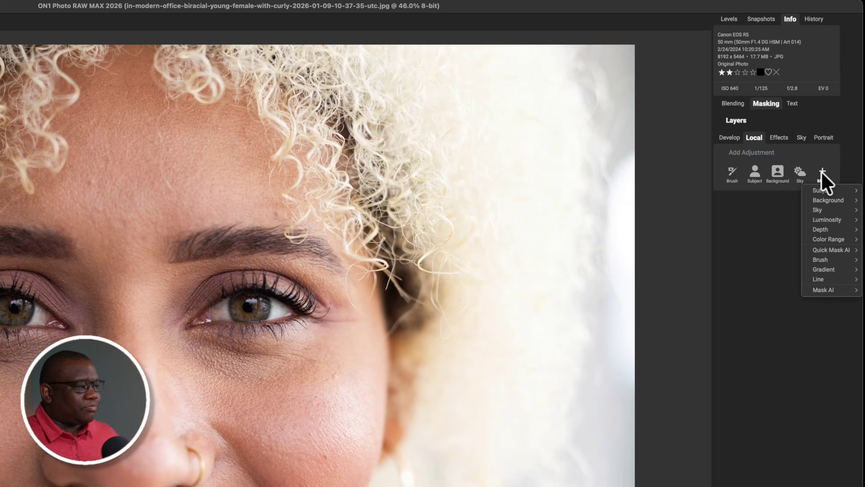
mouse_move(829, 270)
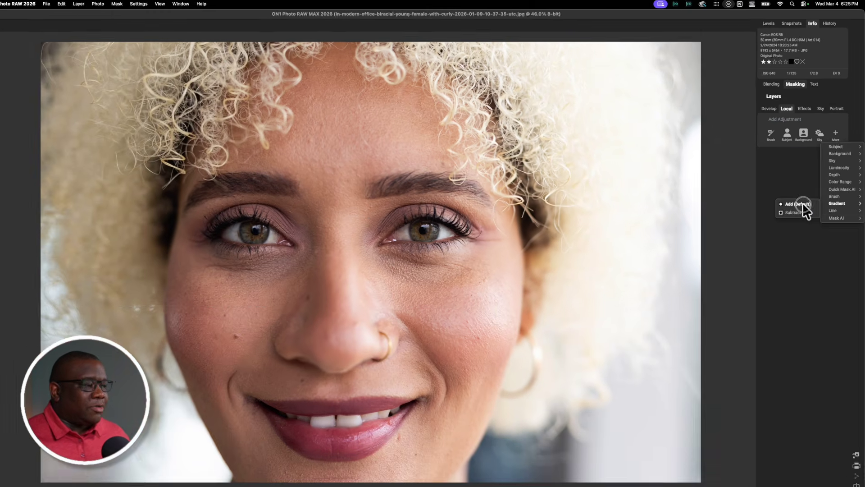
click(772, 270)
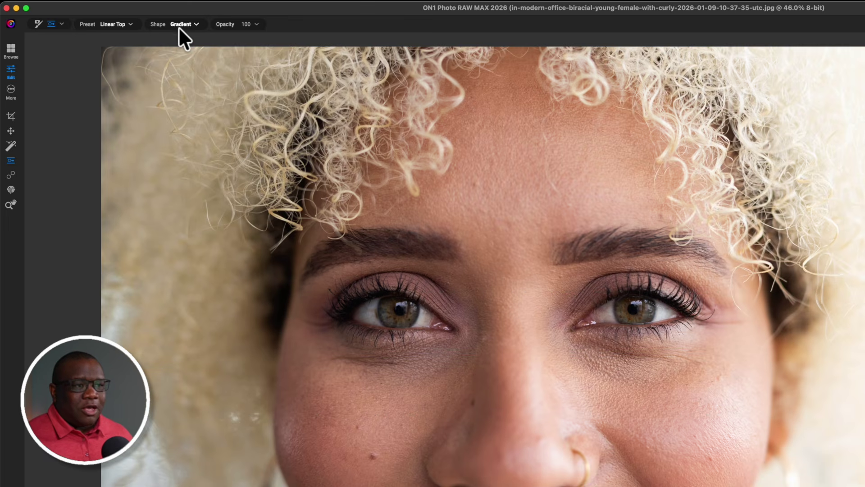
click(196, 25)
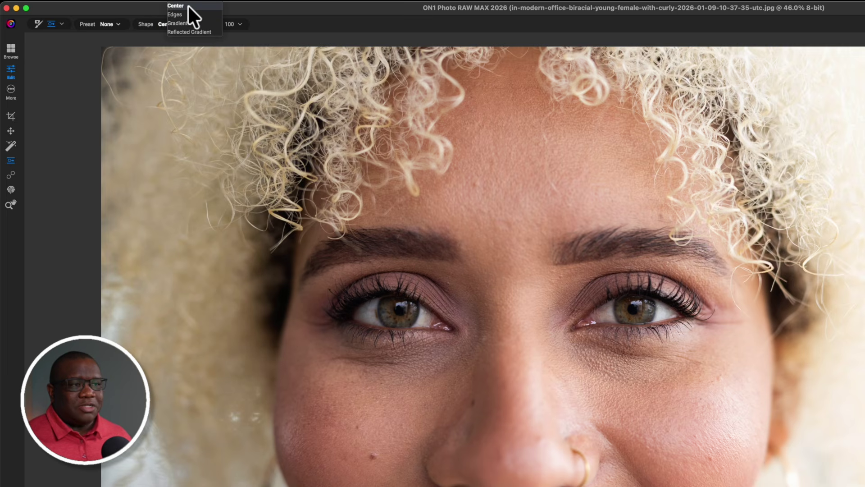
click(187, 5)
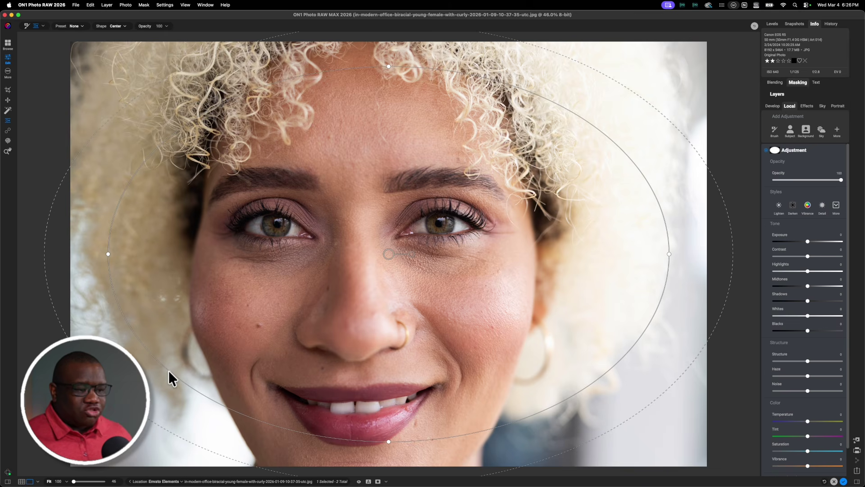
Shrink the elliptical gradient and its feather to roughly eye size and place it over the eye on the photo's left side
drag(169, 370, 201, 359)
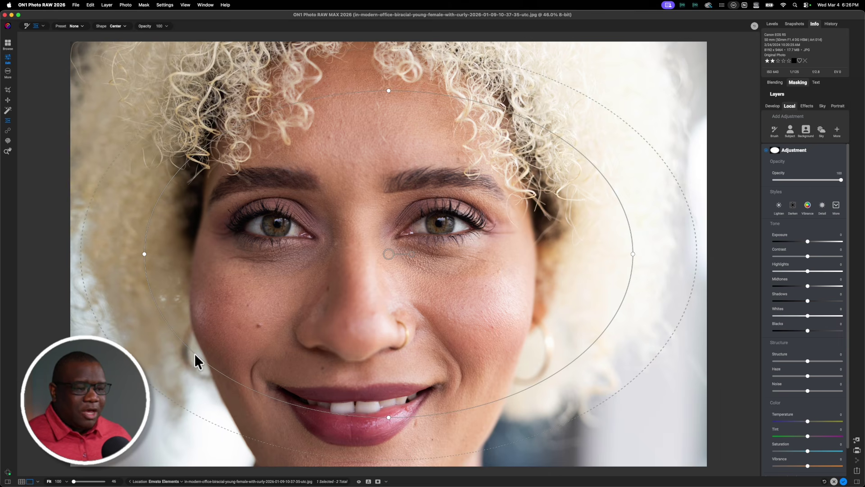
drag(194, 354, 366, 251)
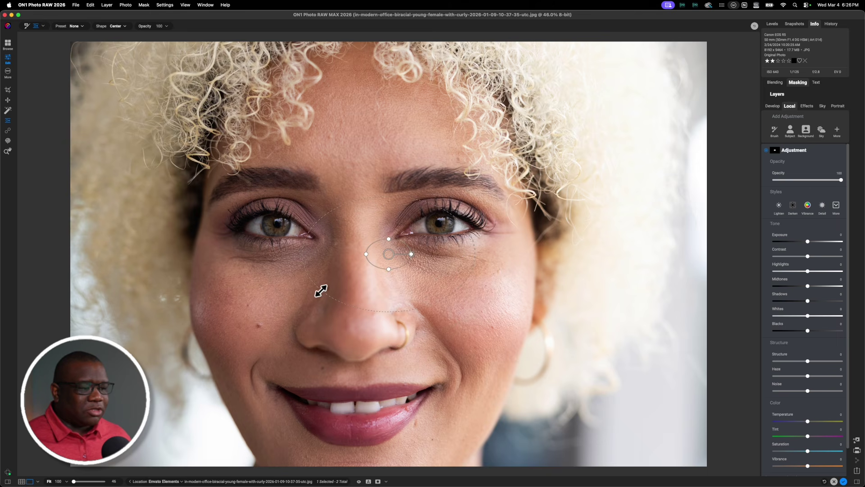
drag(320, 291, 365, 263)
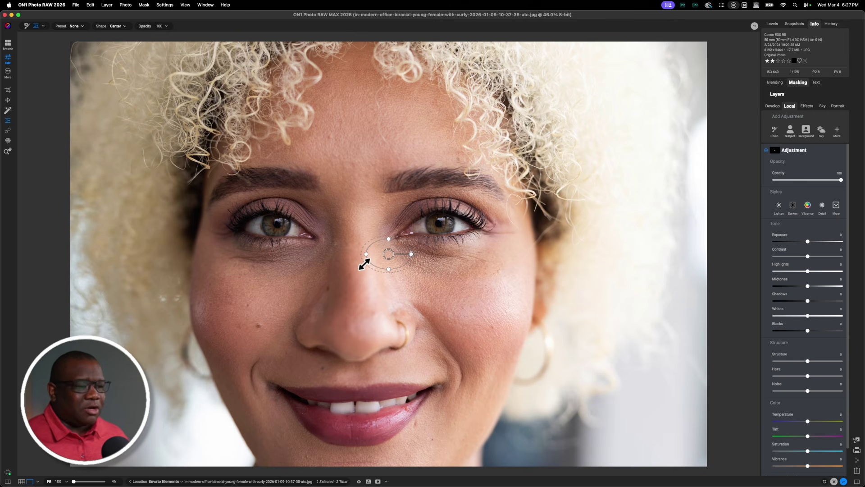
drag(388, 256, 277, 226)
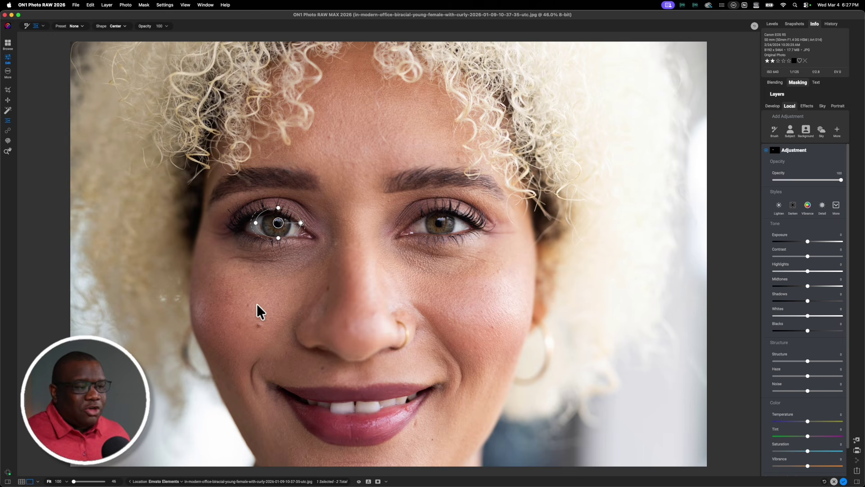
drag(263, 231, 266, 231)
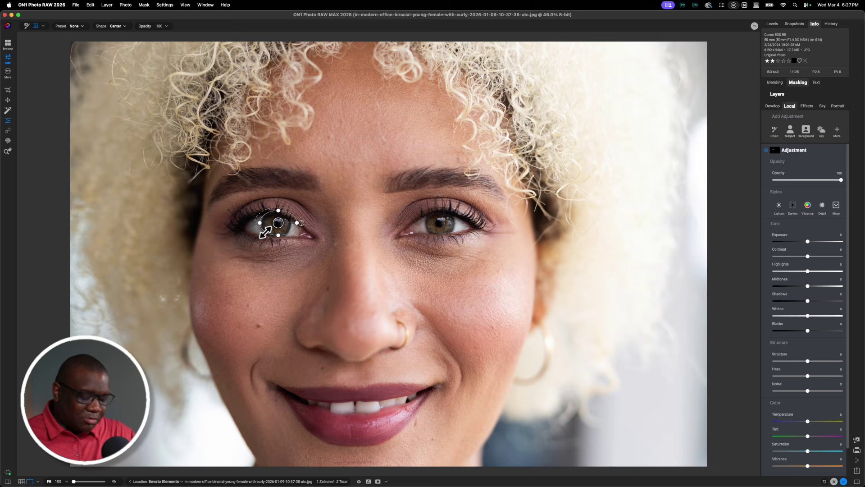
Refine the gradient's centre, width, size and feather so it fits closely around the iris of that eye
key(super+equal)
key(super+equal)
key(super+equal)
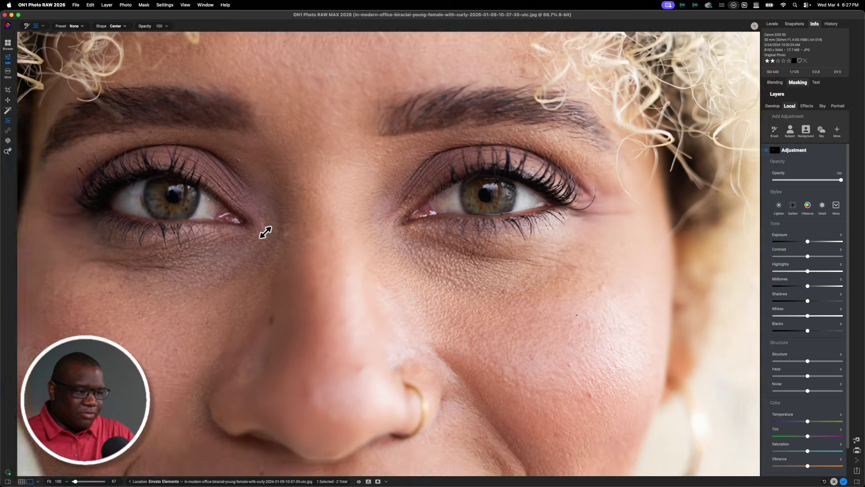
key(super+equal)
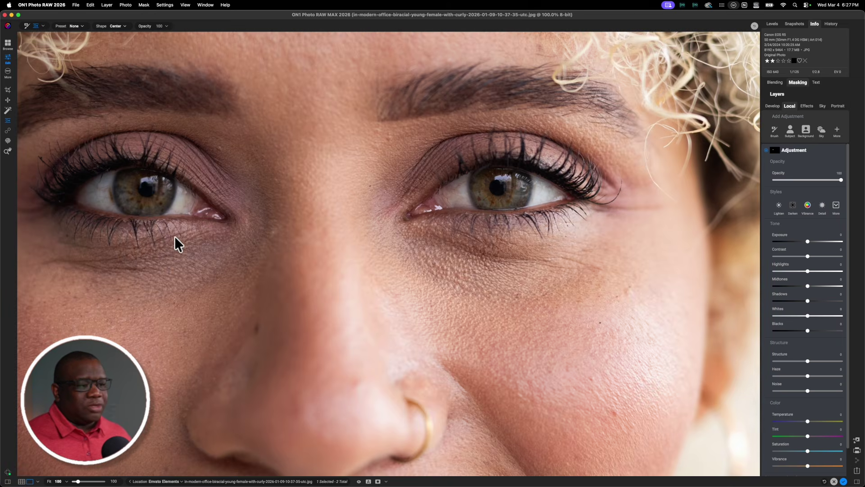
drag(176, 236, 419, 247)
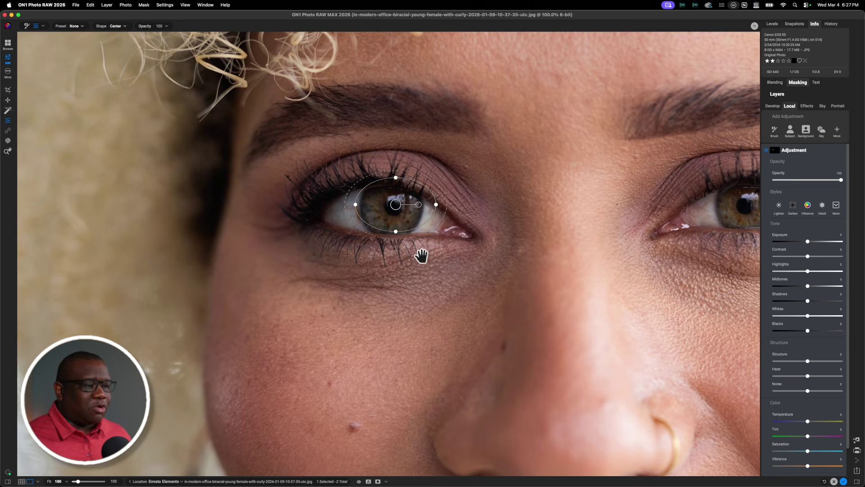
drag(395, 205, 394, 206)
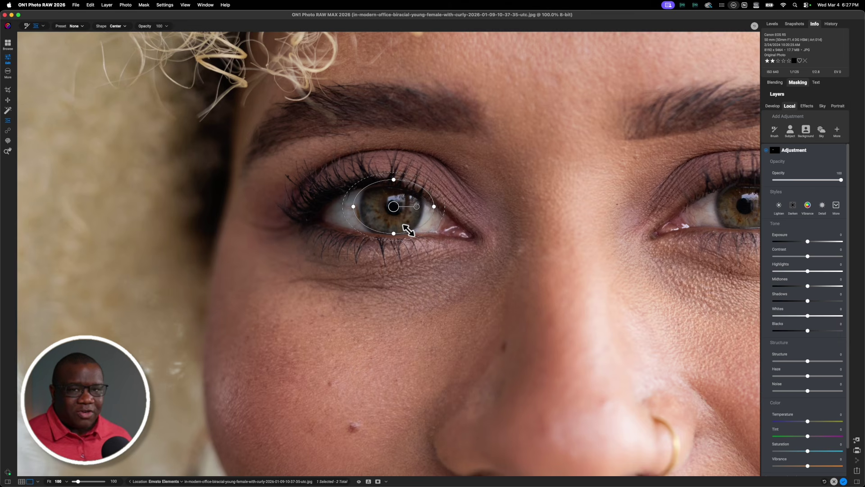
click(434, 208)
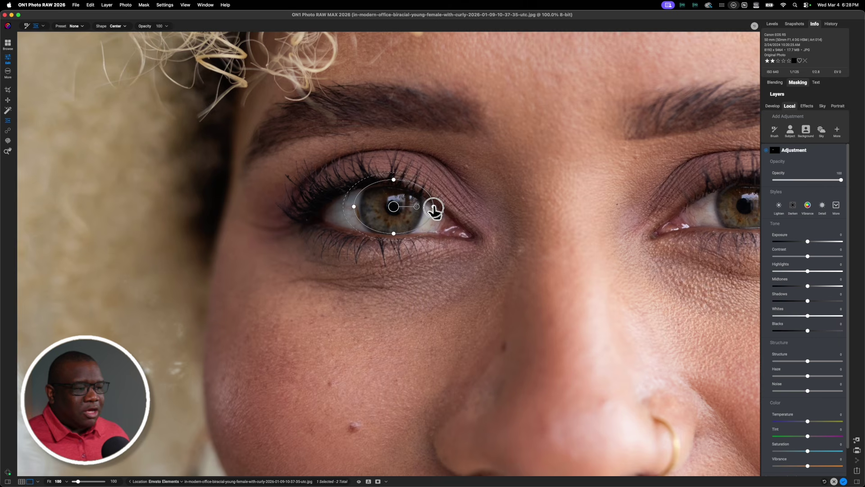
drag(434, 208, 393, 209)
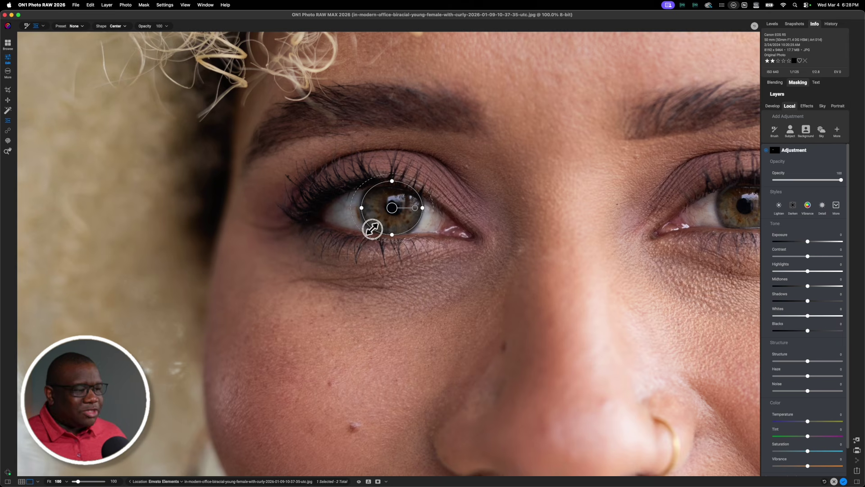
drag(372, 227, 378, 227)
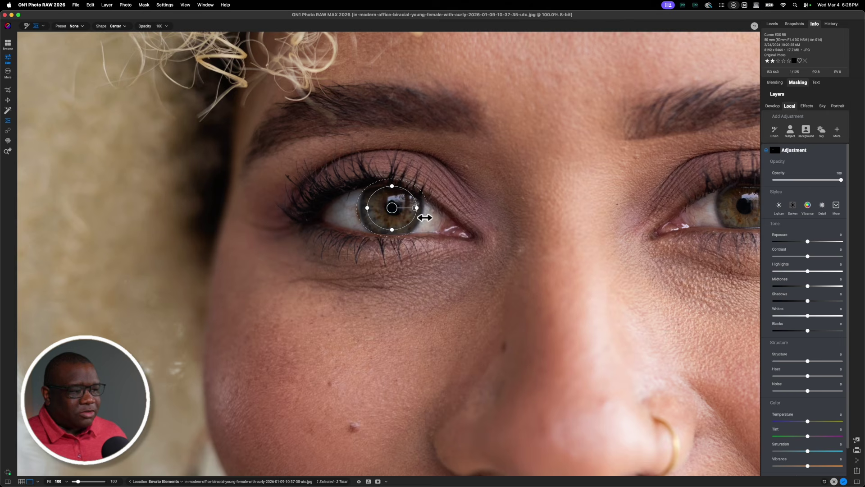
drag(426, 217, 422, 217)
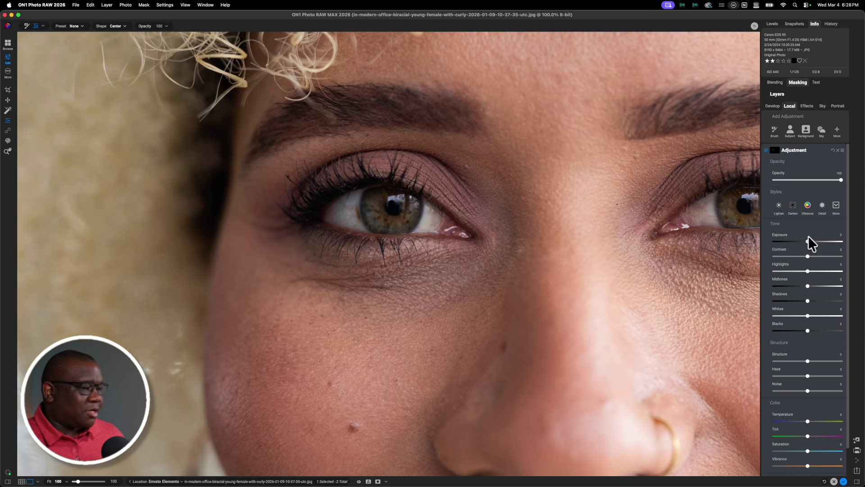
Set the iris adjustment's Exposure to 0.95 and compare the eye with the adjustment off and on
drag(809, 241, 814, 242)
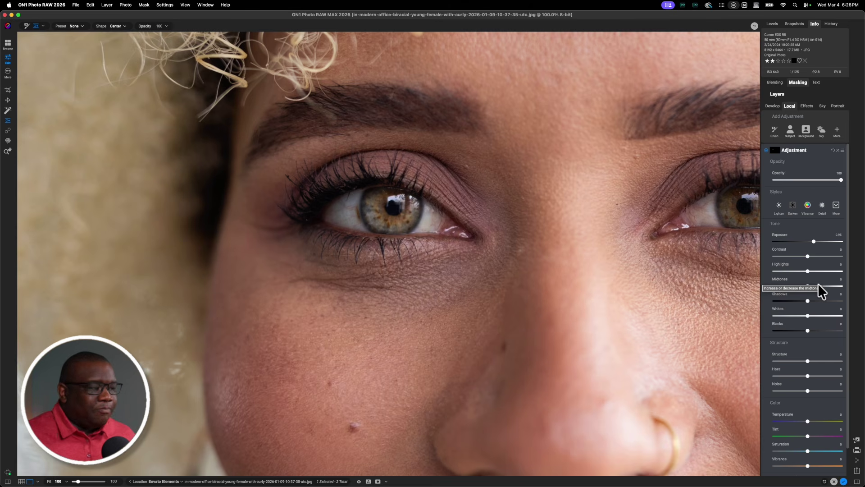
click(767, 150)
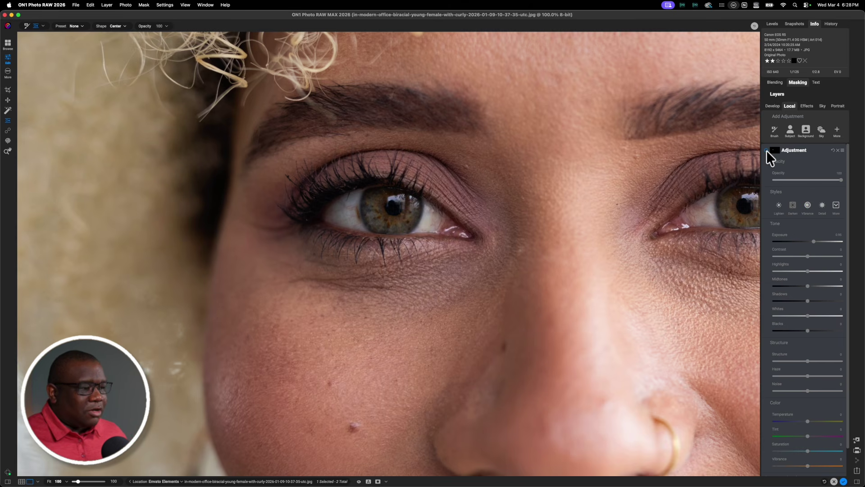
click(767, 150)
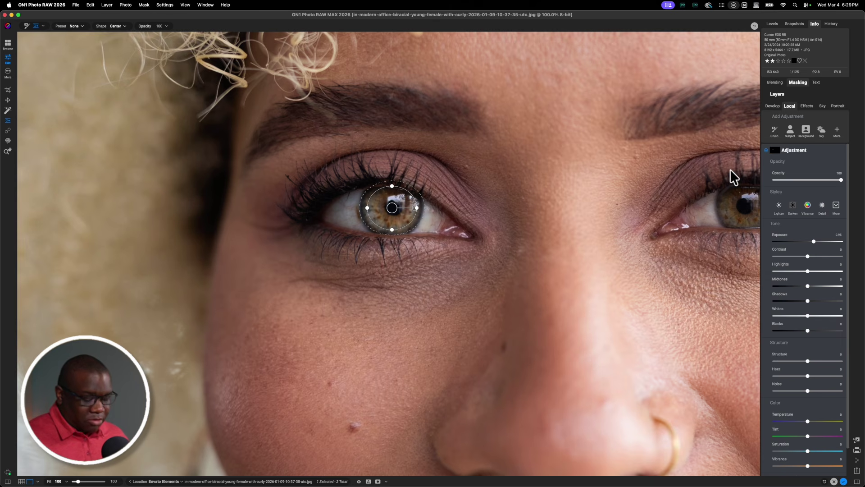
Add a Gradient mask layer in Subtract mode to the iris adjustment and set its shape to Center
key(super+0)
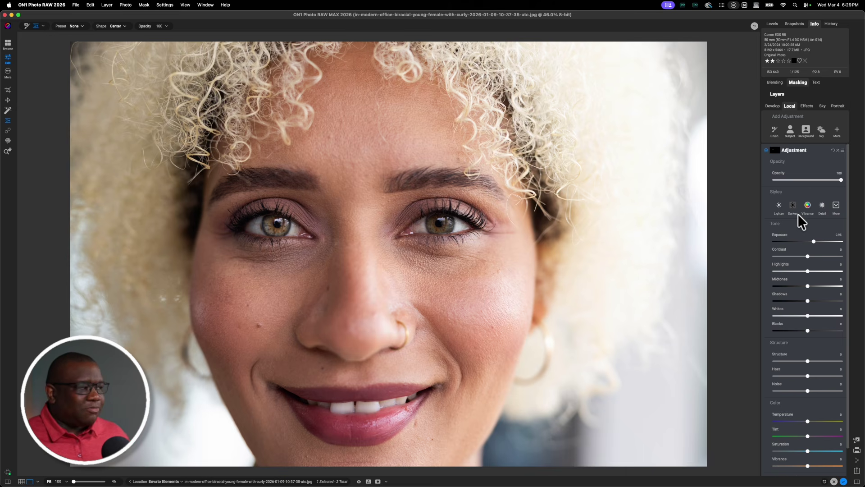
click(796, 82)
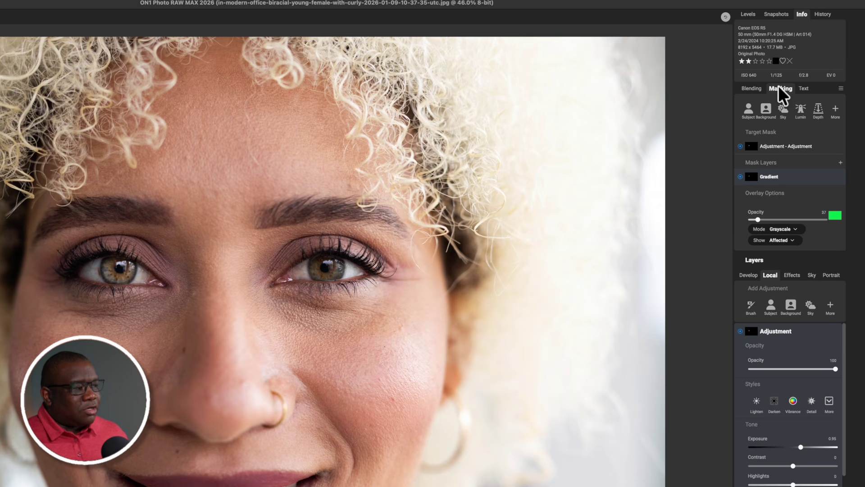
click(840, 163)
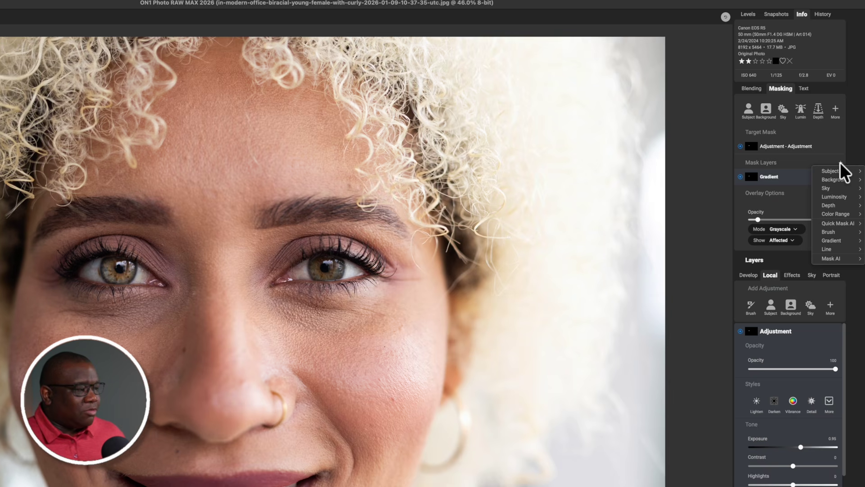
mouse_move(841, 241)
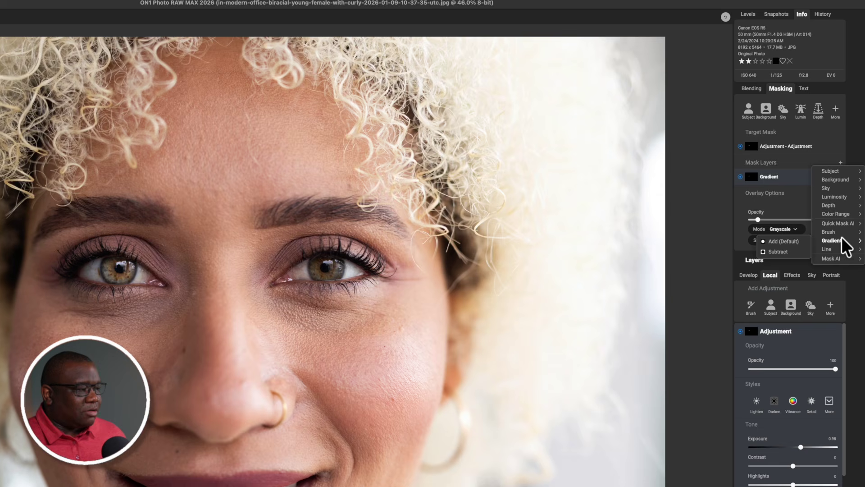
click(790, 250)
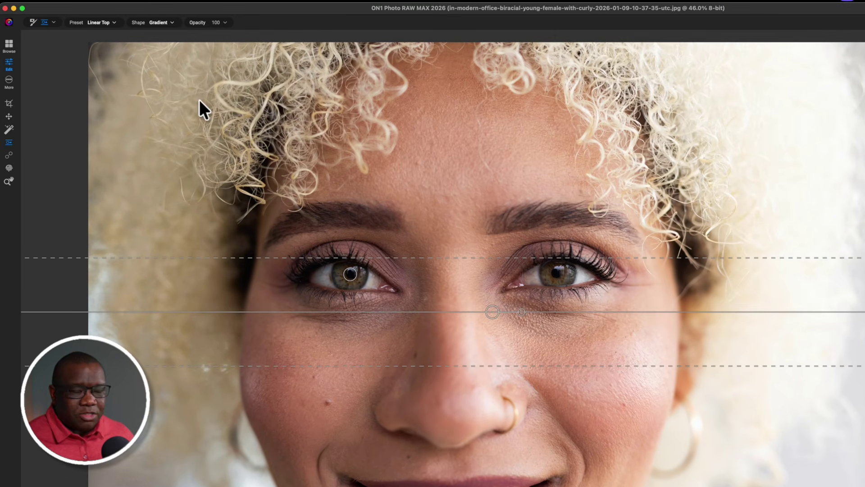
click(169, 20)
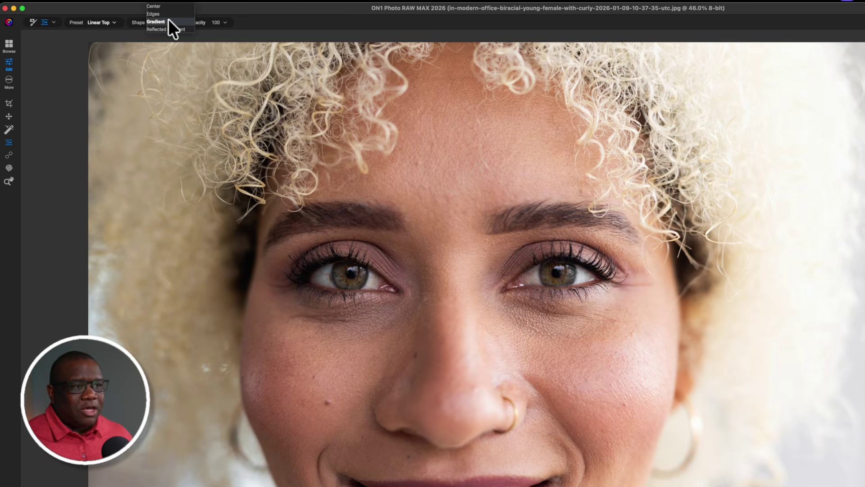
click(161, 7)
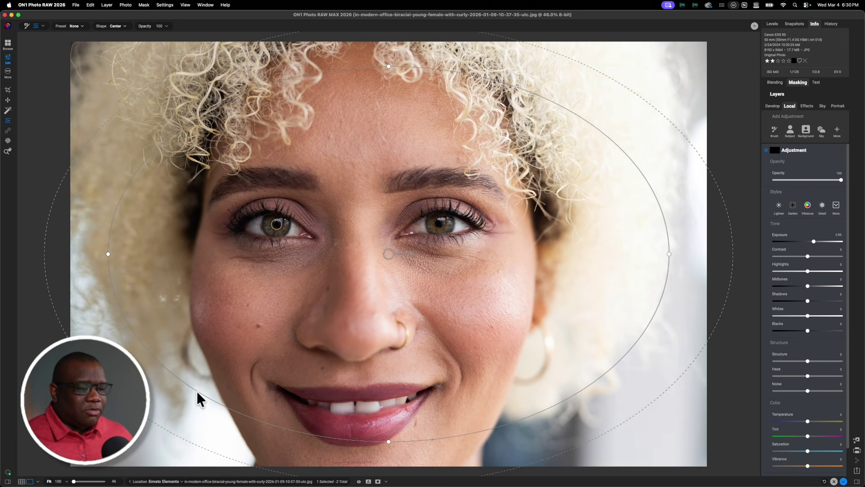
Shrink the subtracting elliptical gradient and its feather to a small ellipse and move it towards the eye on the photo's left side
drag(203, 386, 399, 266)
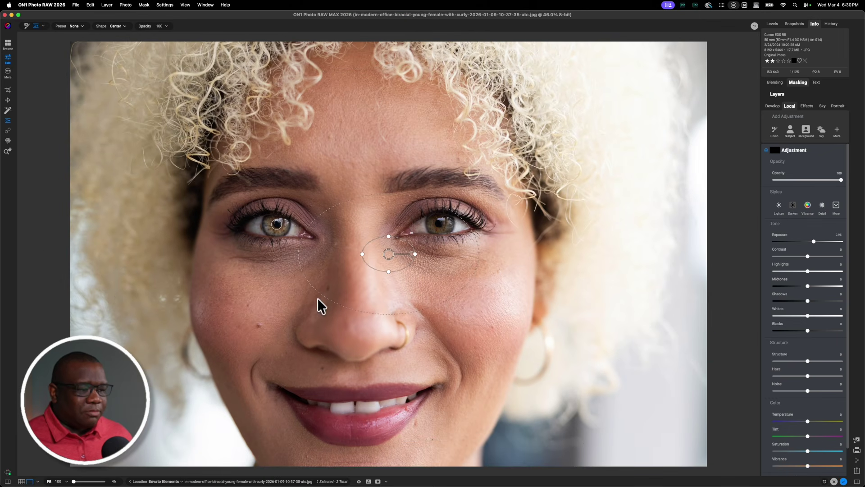
drag(322, 294, 383, 261)
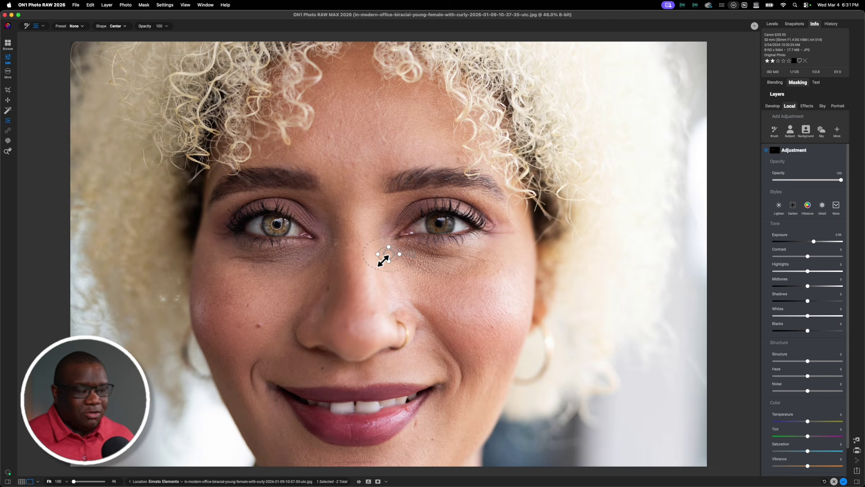
mouse_move(382, 260)
mouse_down()
mouse_move(392, 253)
mouse_move(383, 259)
mouse_up()
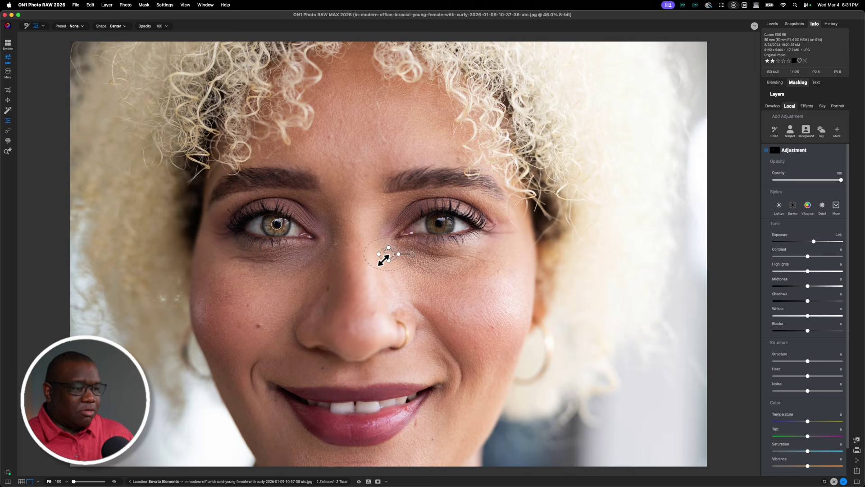
drag(387, 255, 289, 238)
Centre the subtracting gradient on the pupil of that eye and tighten its size and feather to fit the pupil
key(super+equal)
key(super+equal)
key(super+equal)
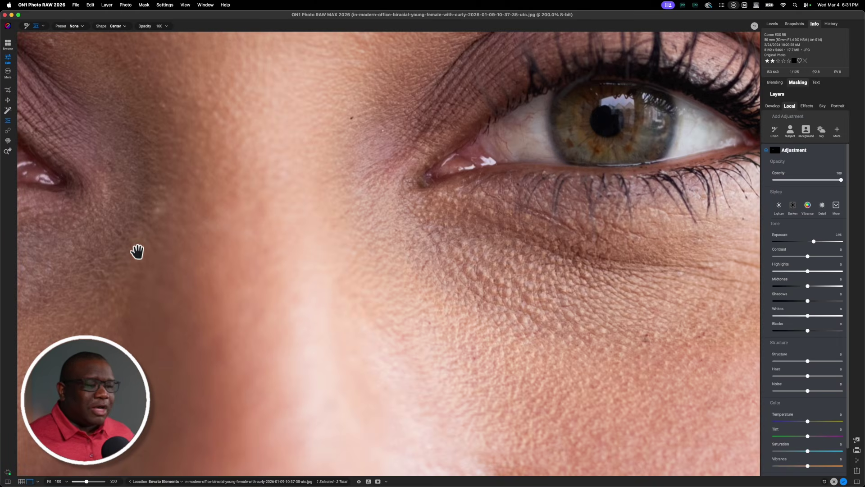
drag(115, 246, 612, 366)
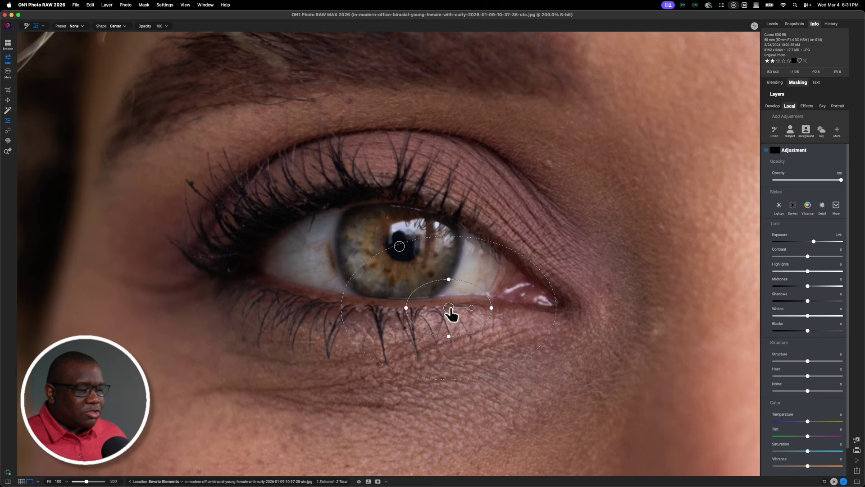
drag(450, 310, 451, 312)
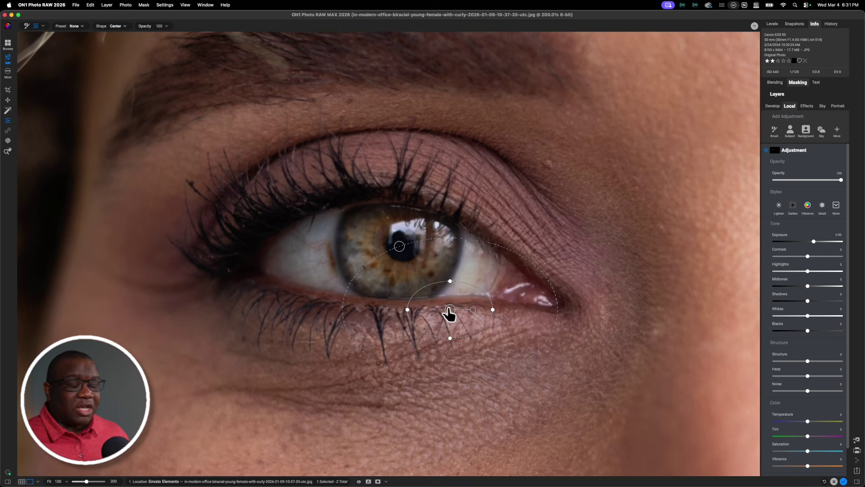
drag(450, 311, 402, 246)
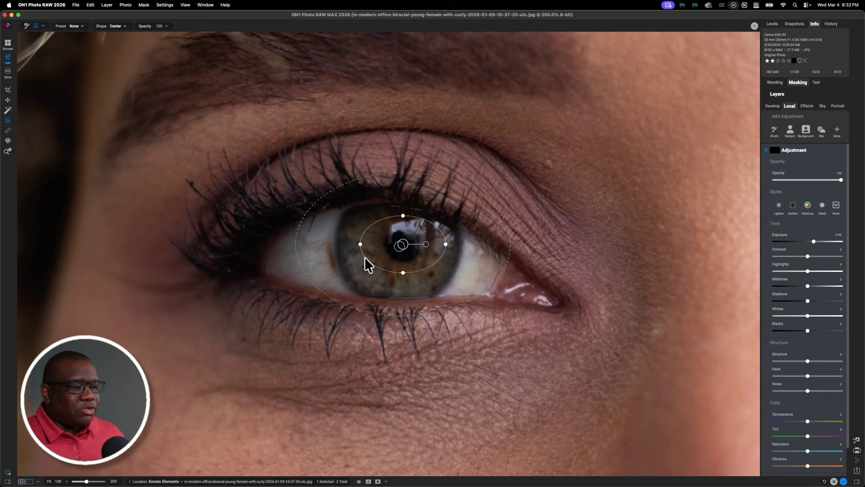
drag(365, 259, 388, 247)
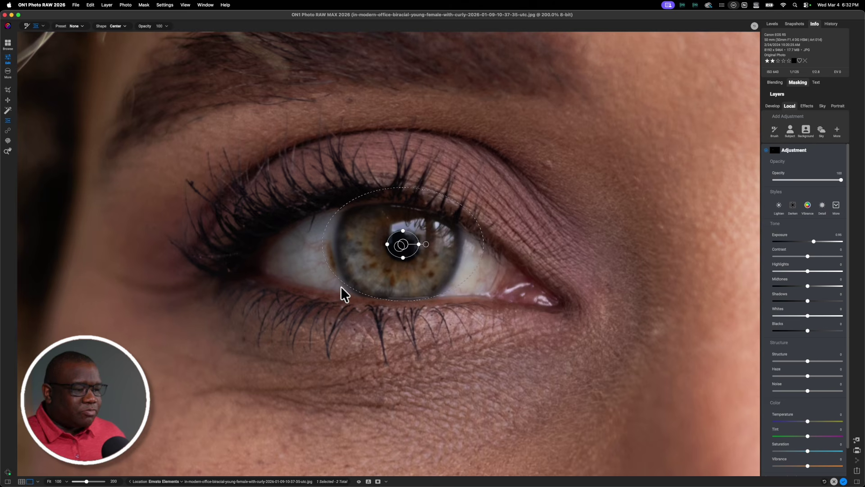
drag(344, 282, 394, 257)
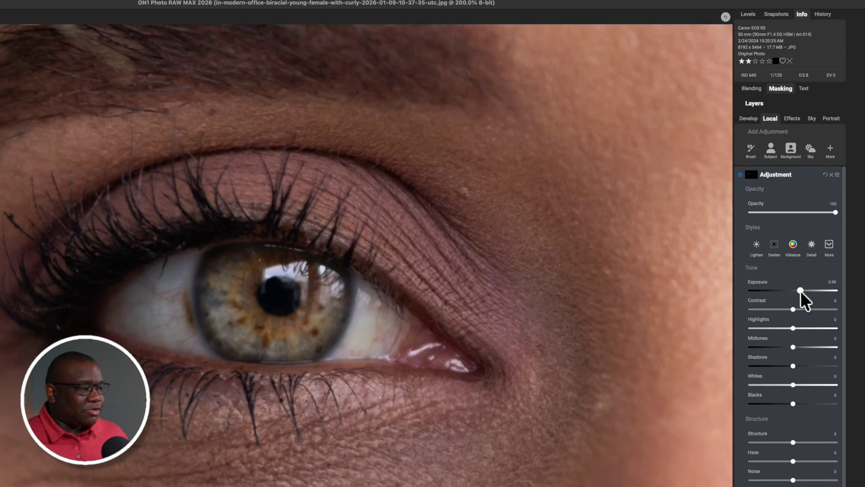
Set the iris adjustment's Exposure to 2.85 and compare the pupil with the subtracting Gradient mask layer off and on
drag(801, 291, 817, 290)
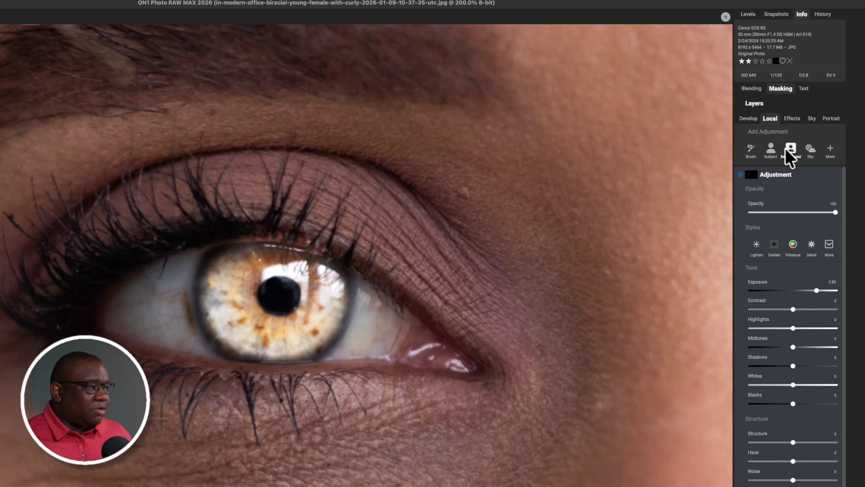
click(782, 88)
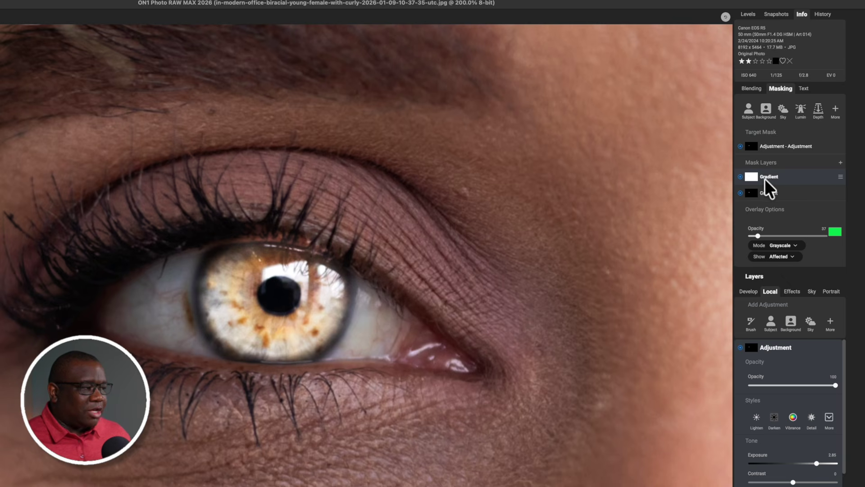
click(740, 176)
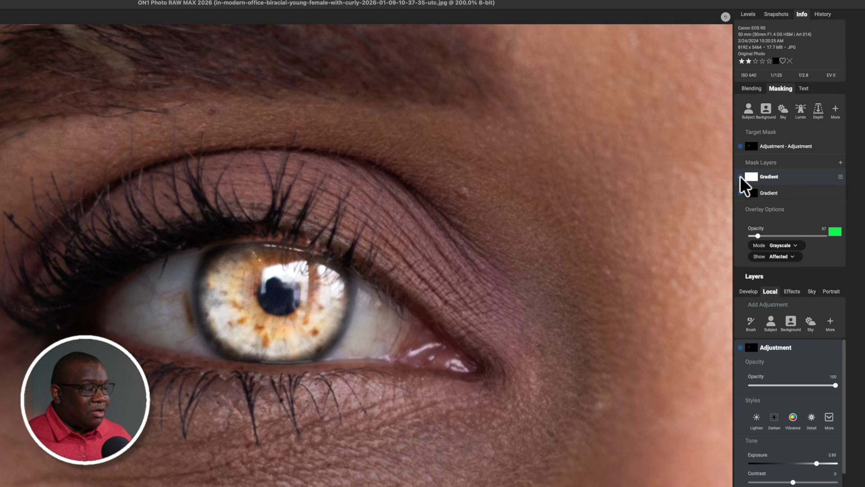
click(740, 176)
click(740, 176)
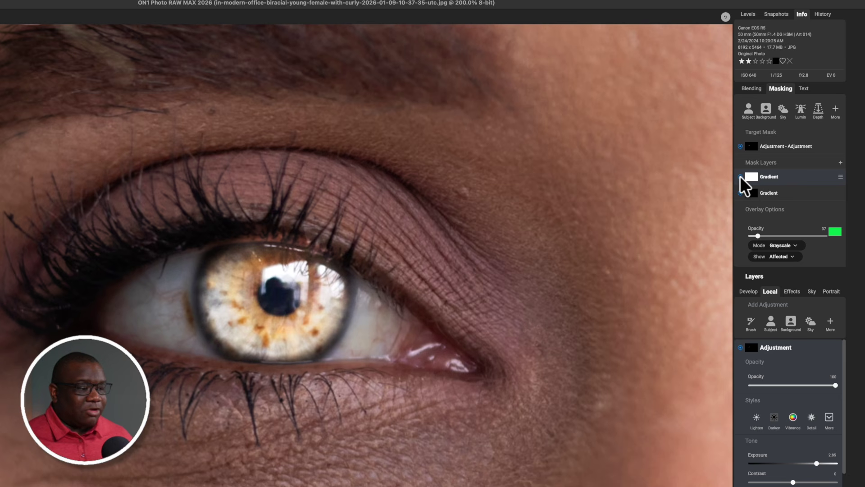
click(740, 176)
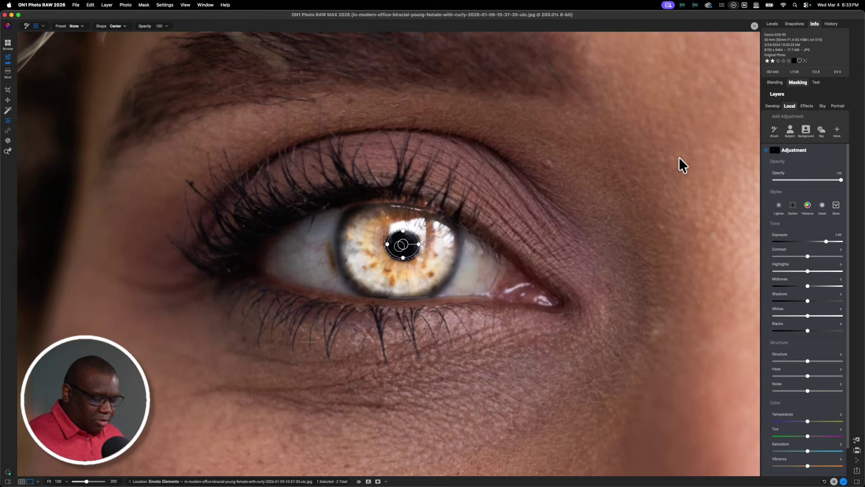
Delete the gradient-based iris adjustment from the local adjustments
key(super+0)
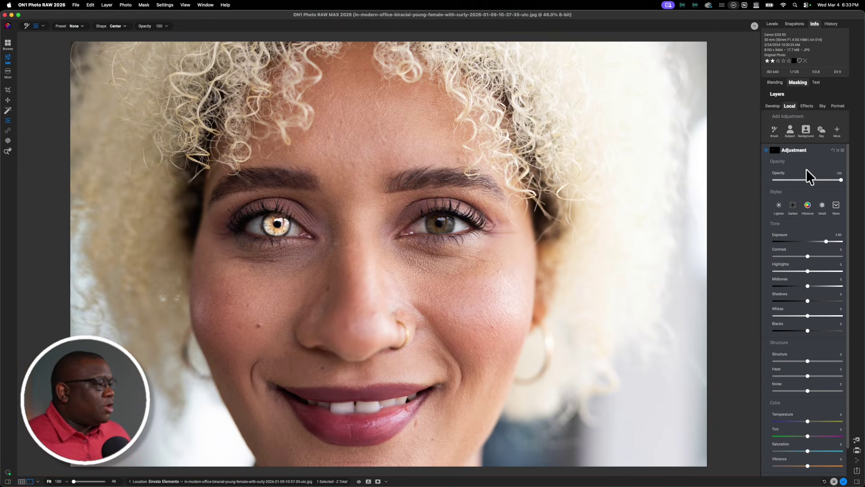
click(806, 148)
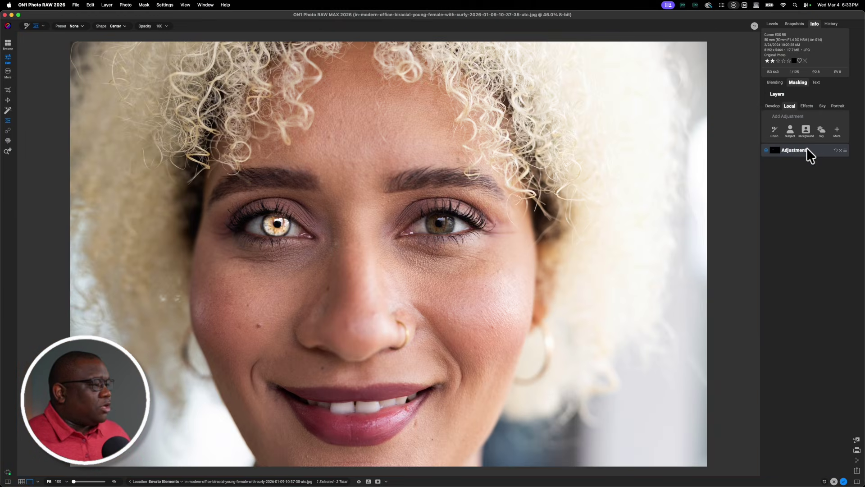
click(840, 150)
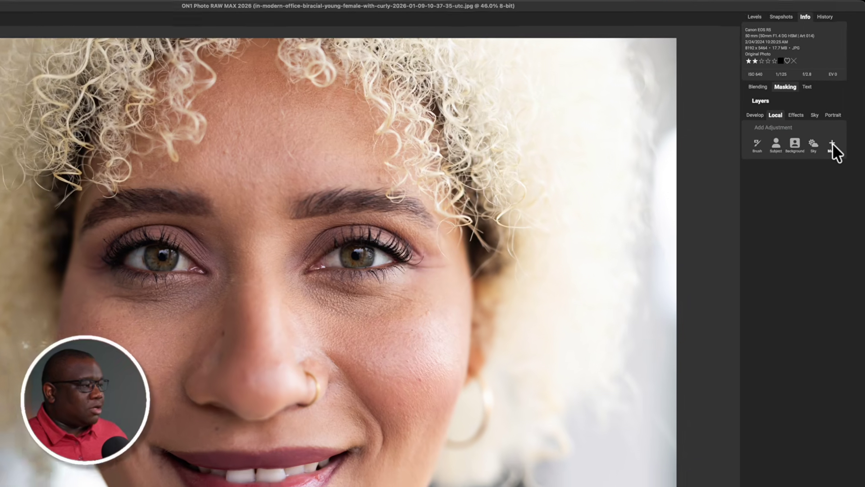
Add a Line local adjustment in Add mode and set its feather to 18
click(837, 131)
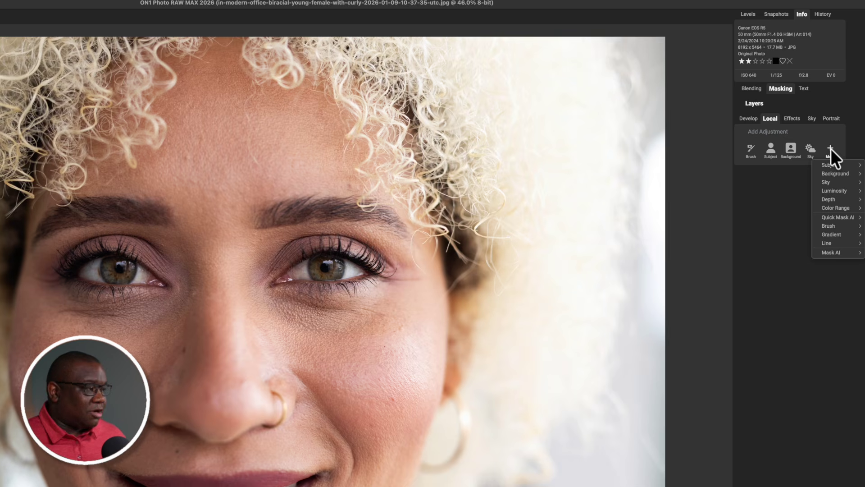
mouse_move(831, 242)
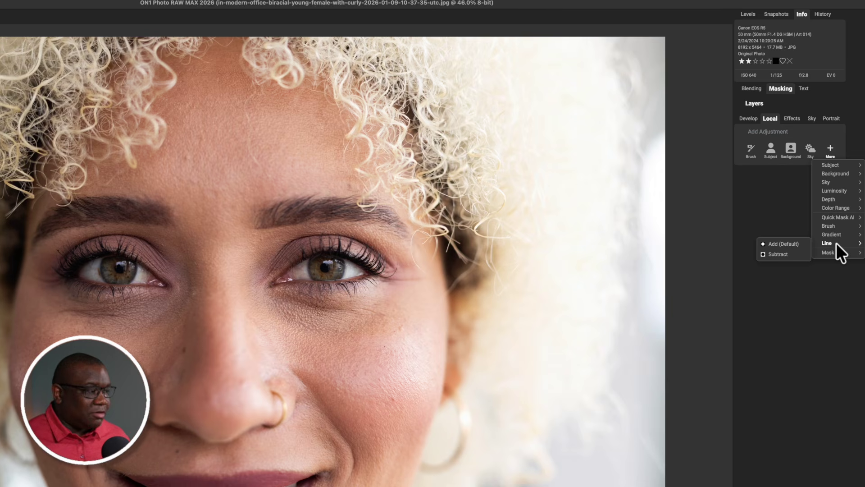
click(781, 243)
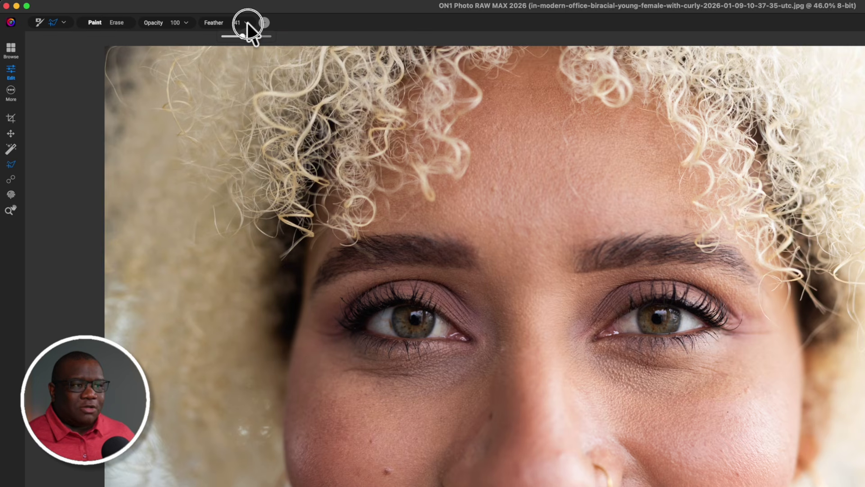
drag(242, 36, 232, 36)
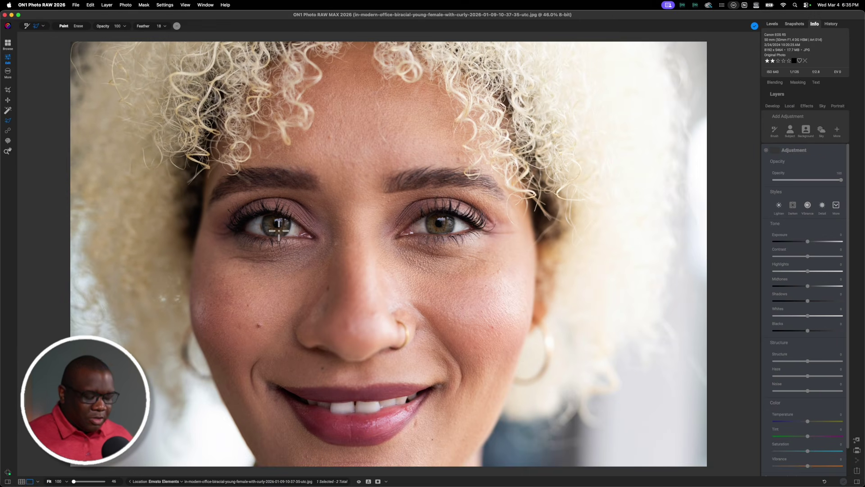
Trace a closed outline of short straight segments around the iris edge of the eye, working at 200% zoom
key(super+equal)
key(super+equal)
key(super+equal)
key(super+equal)
key(super+equal)
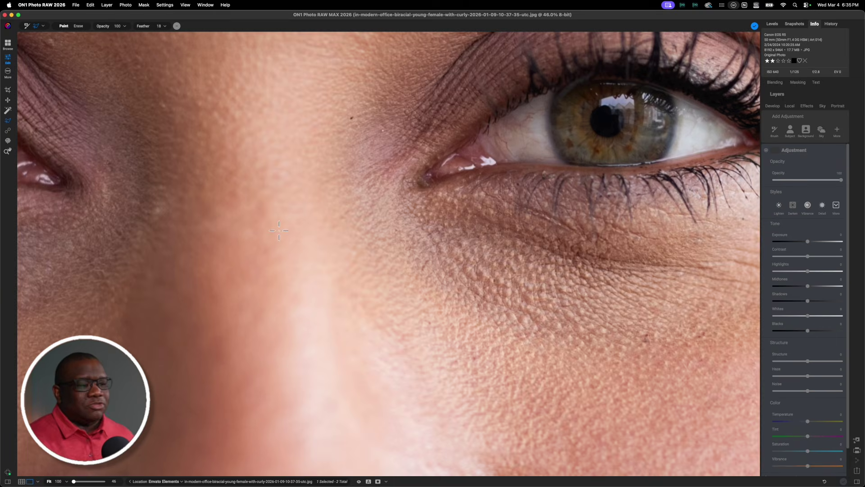
mouse_move(286, 244)
mouse_down()
mouse_move(634, 377)
mouse_move(660, 360)
mouse_move(660, 347)
mouse_up()
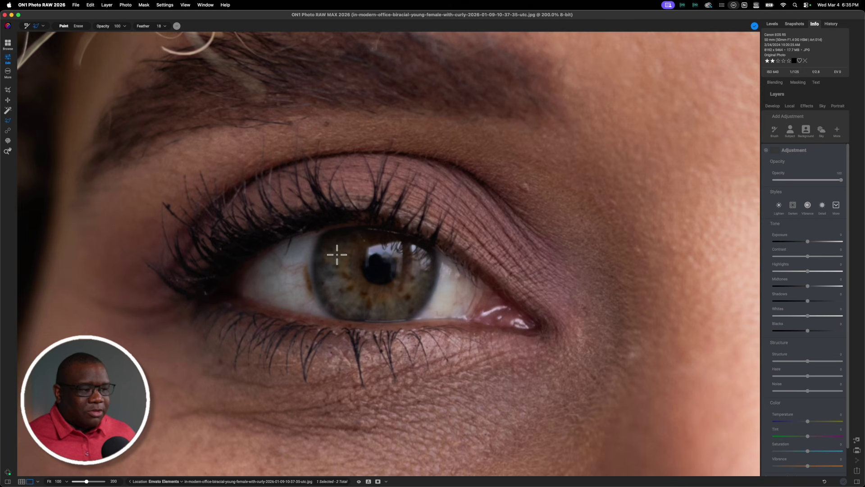
click(321, 234)
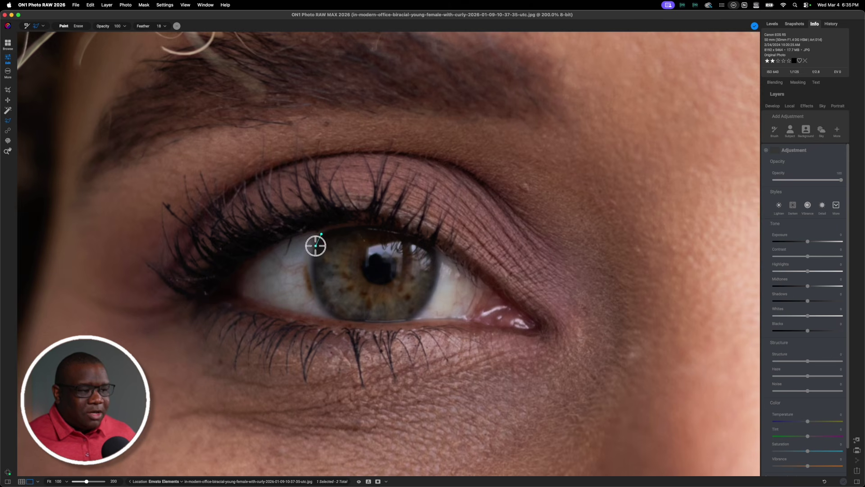
click(315, 246)
click(312, 266)
click(315, 287)
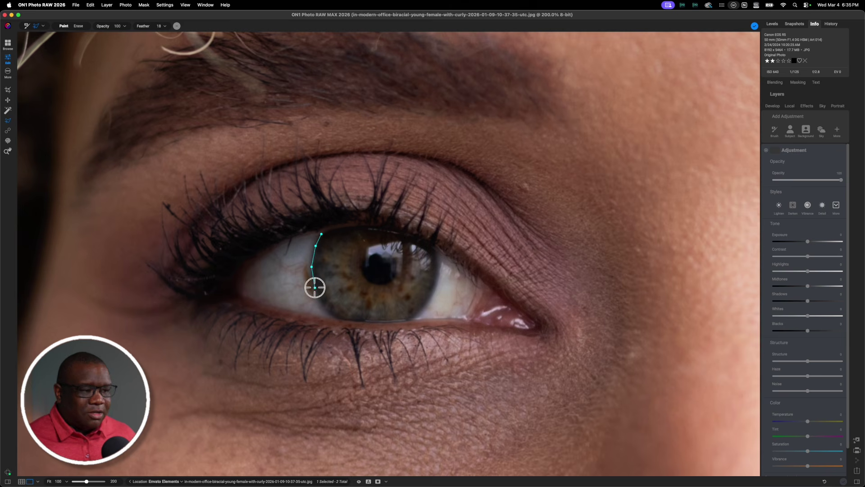
click(323, 303)
click(326, 307)
click(340, 319)
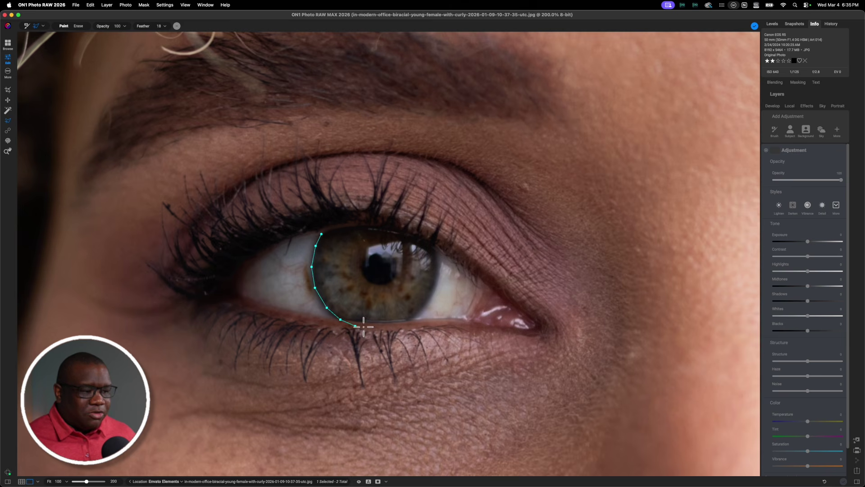
click(370, 322)
click(399, 321)
click(409, 318)
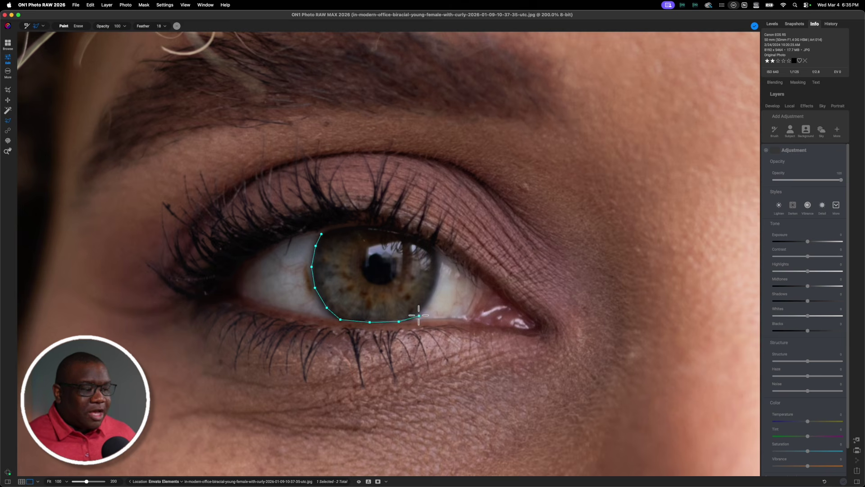
click(419, 315)
click(435, 291)
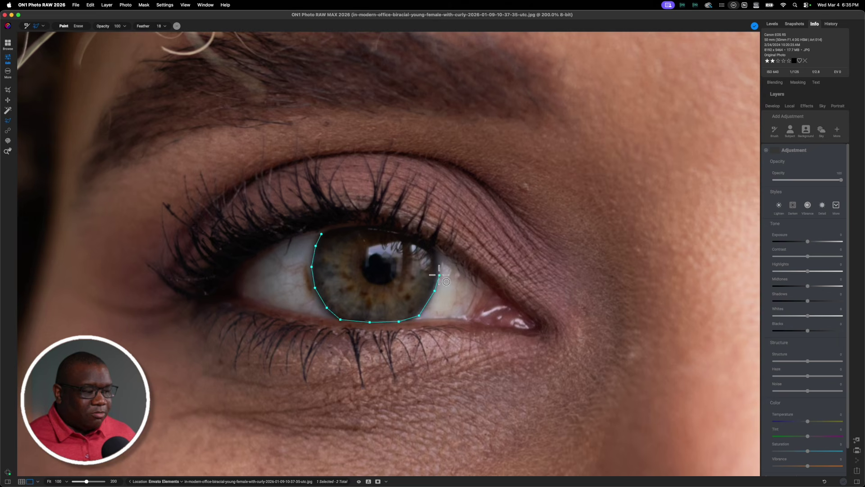
click(440, 273)
click(438, 253)
click(432, 242)
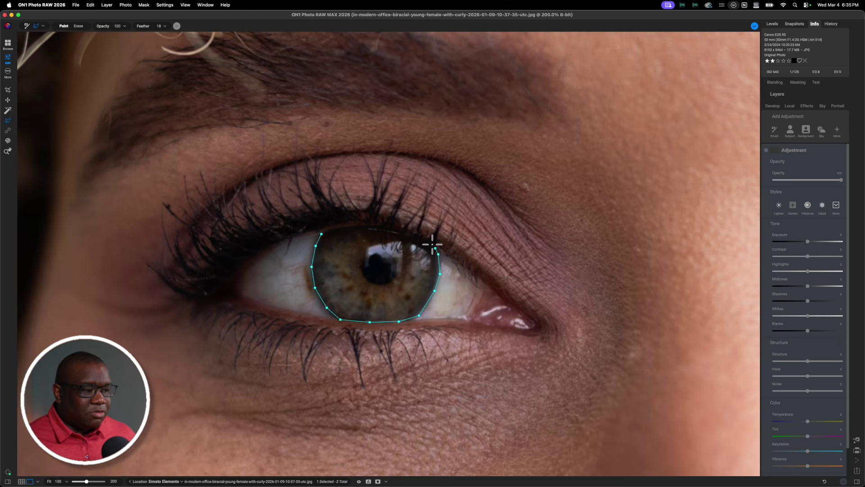
click(410, 233)
click(382, 225)
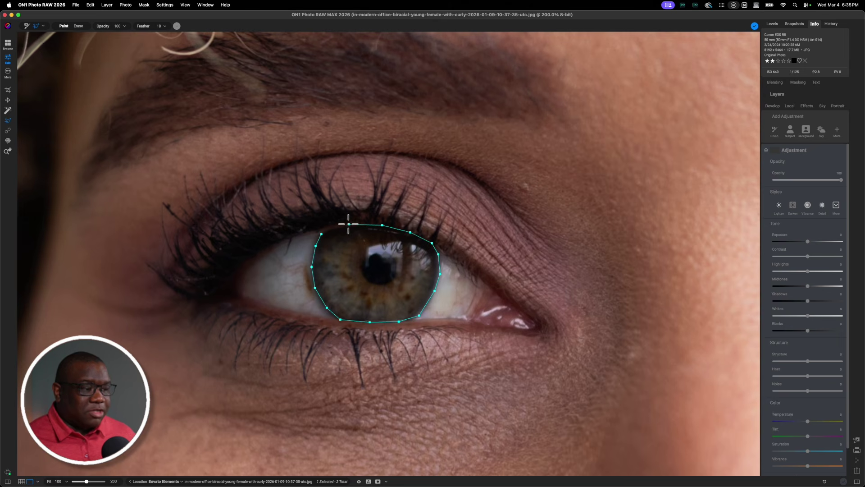
click(348, 224)
click(335, 227)
click(321, 234)
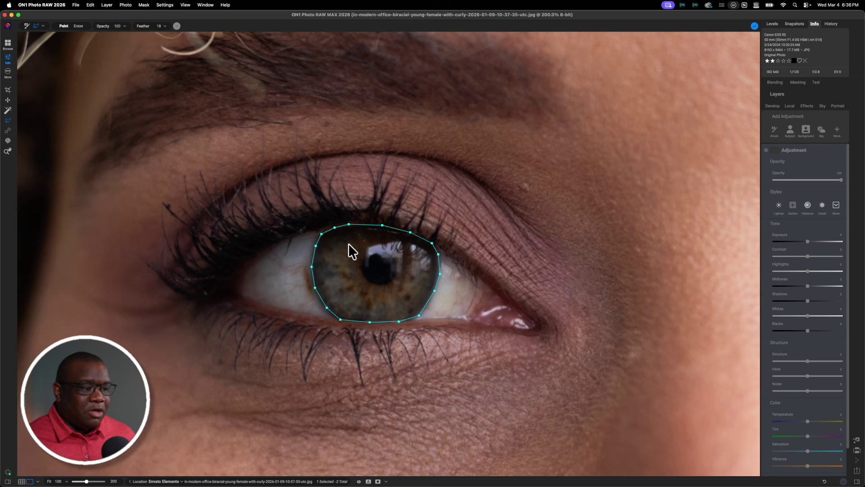
Apply the traced iris outline as the adjustment's mask and set the Exposure to 1.45
click(378, 270)
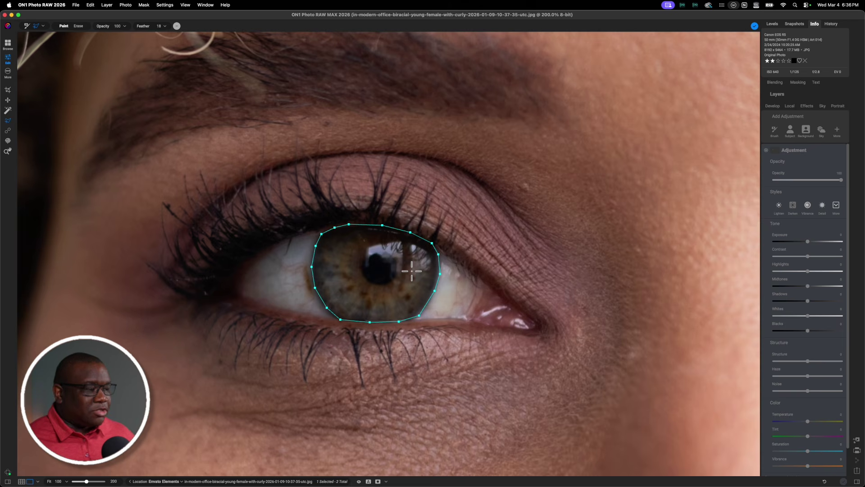
click(755, 26)
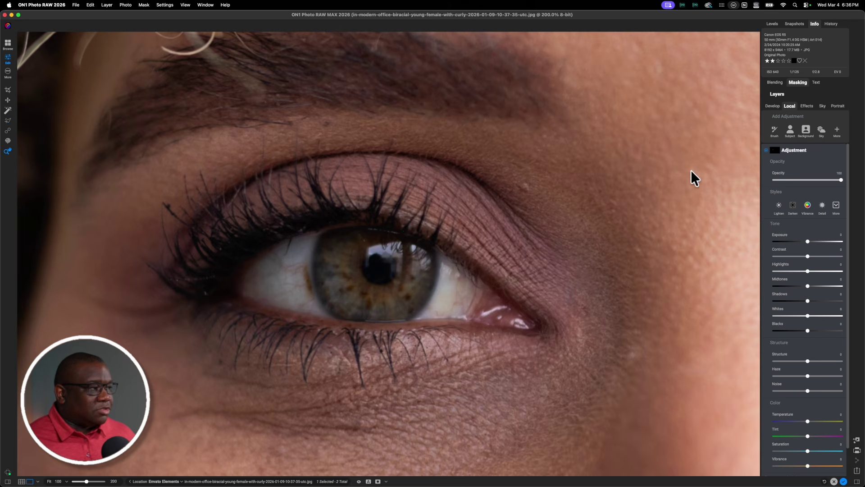
drag(808, 241, 818, 242)
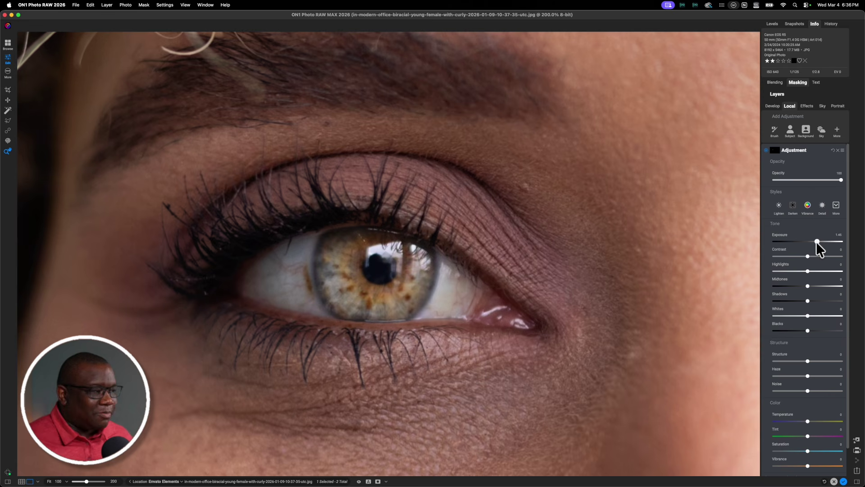
Clear the traced iris mask and delete its local adjustment
right_click(773, 155)
click(789, 169)
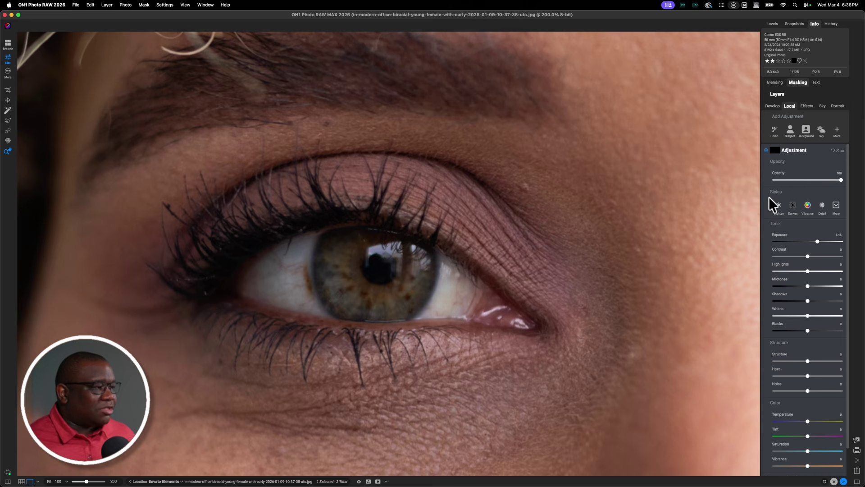
click(838, 150)
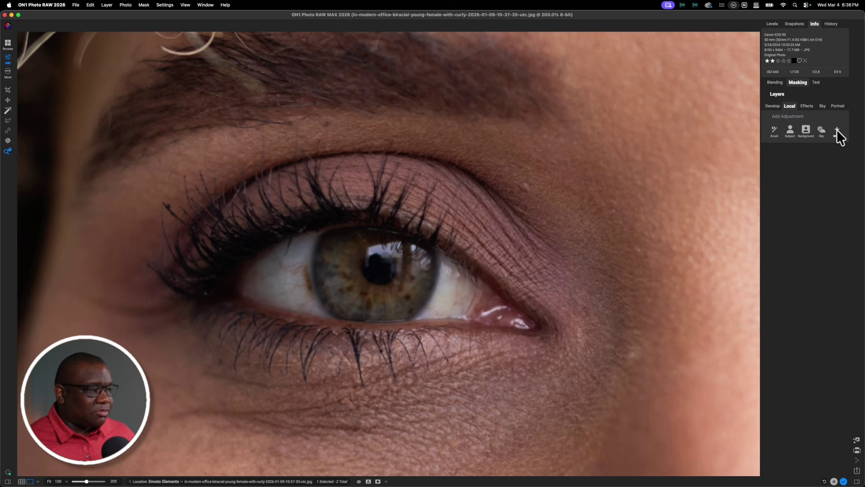
Add a new Line local adjustment in Add mode and enclose the iris with a closed four-point outline
click(836, 130)
mouse_move(839, 204)
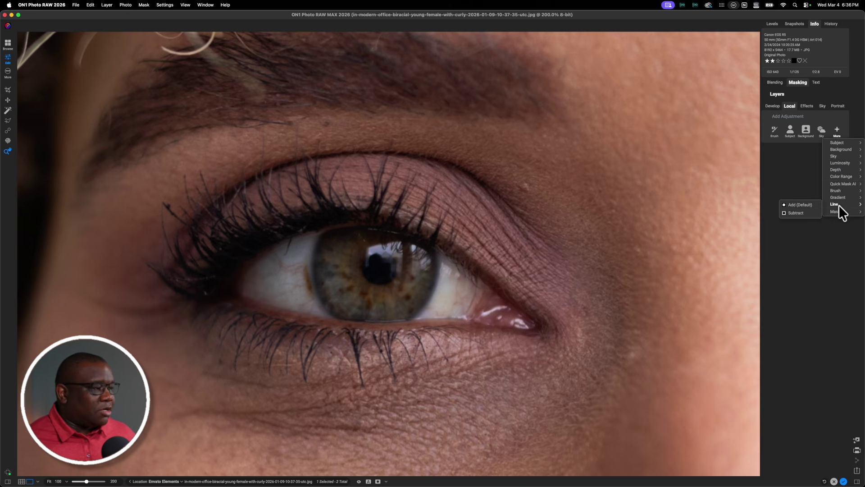
click(807, 204)
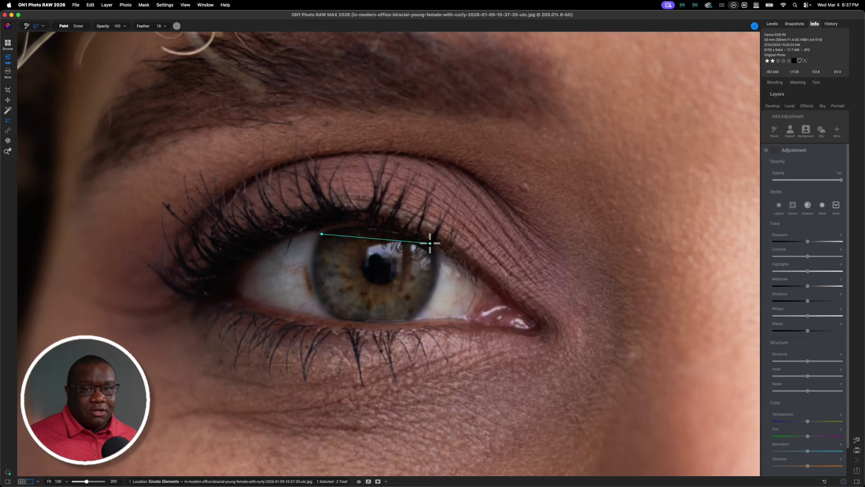
click(430, 242)
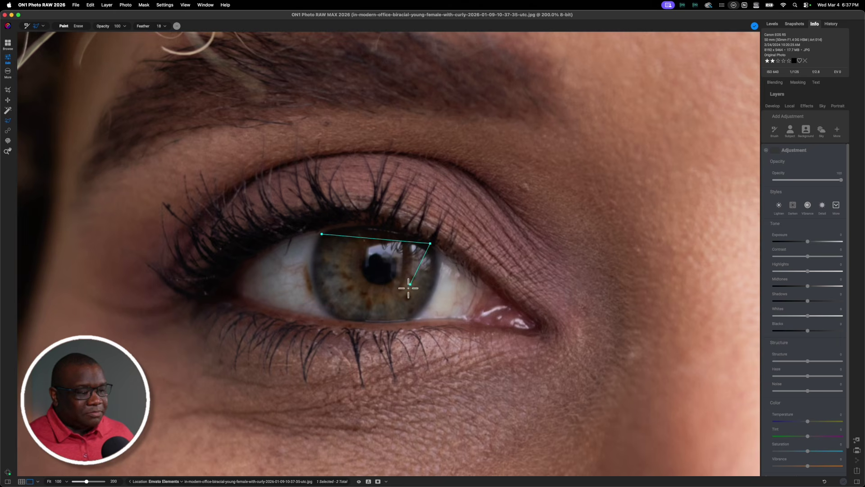
click(406, 320)
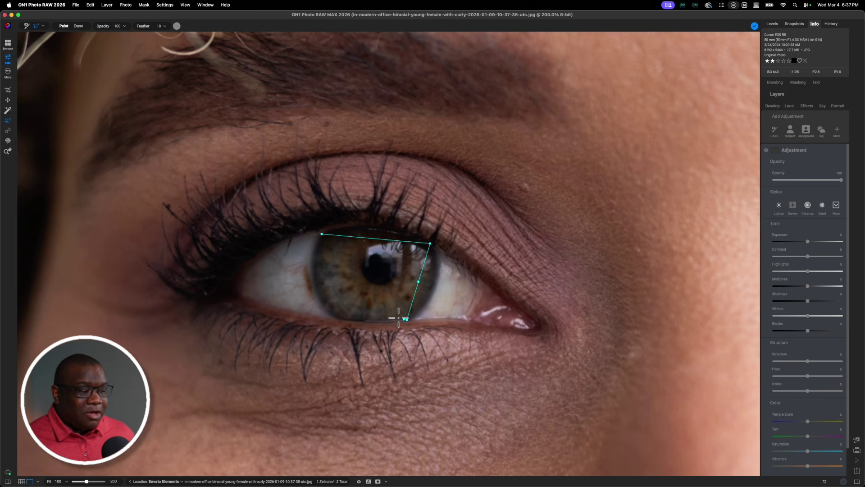
click(335, 318)
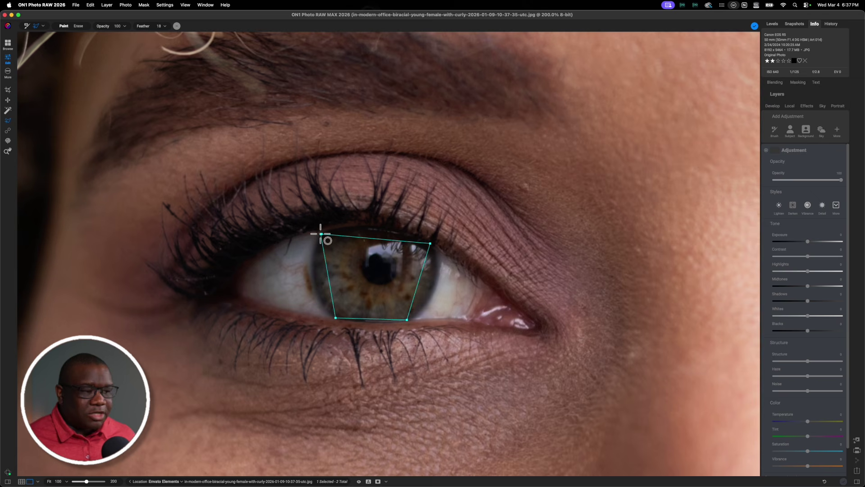
click(320, 234)
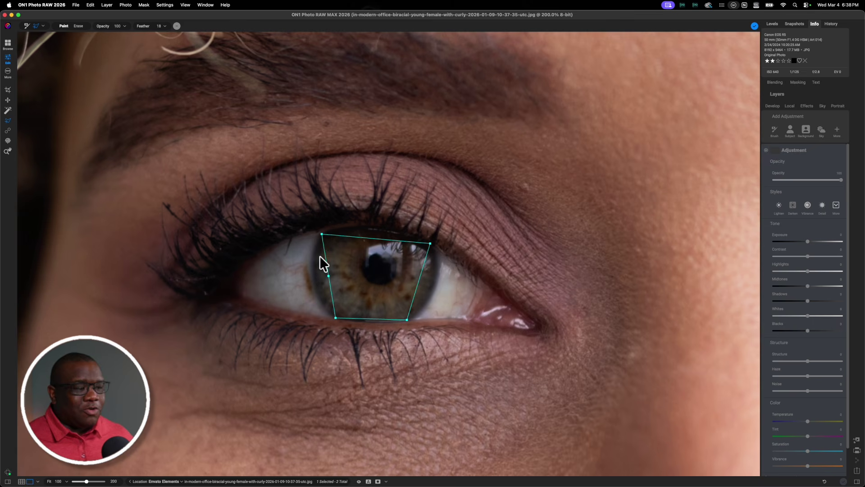
Bend the four straight sides of the outline outward so they curve along the iris edge
click(329, 276)
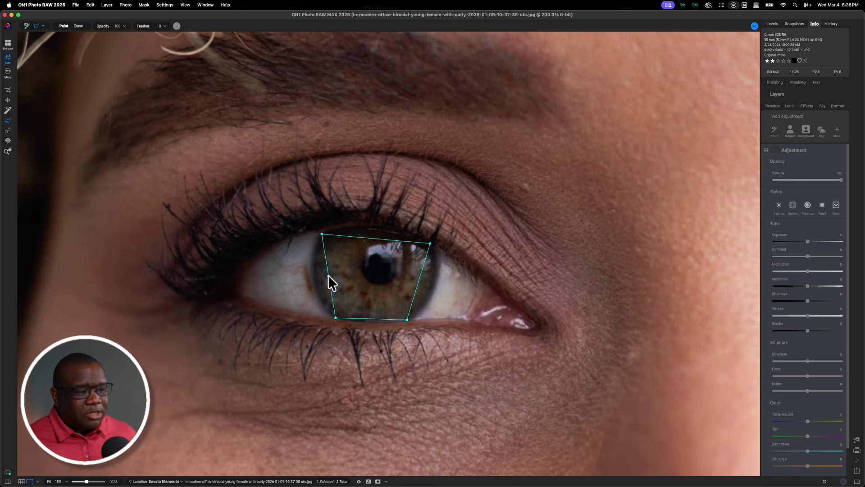
drag(328, 277, 312, 279)
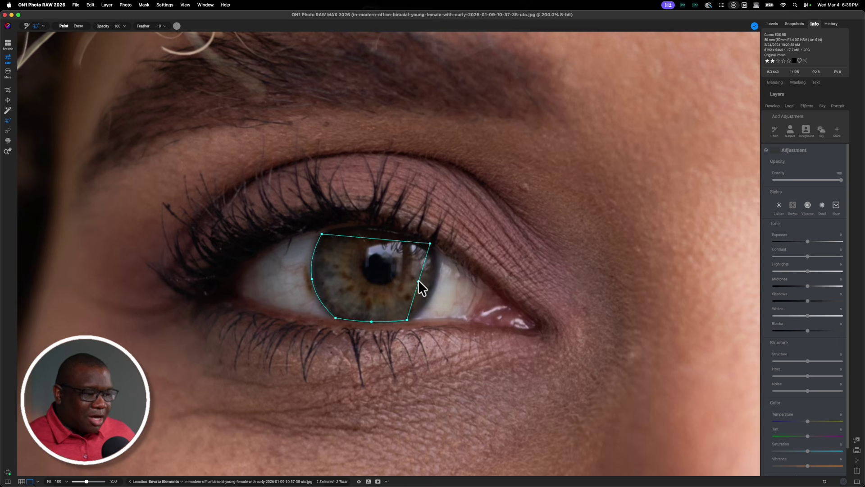
drag(416, 284, 436, 284)
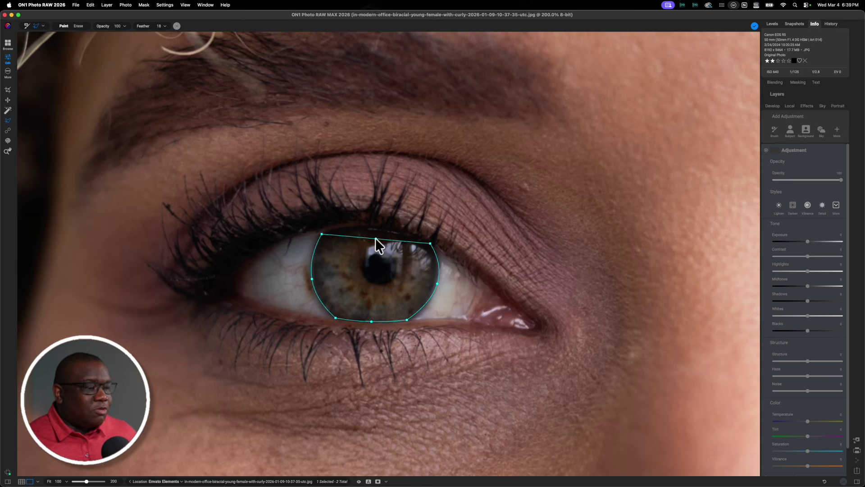
drag(376, 238, 375, 226)
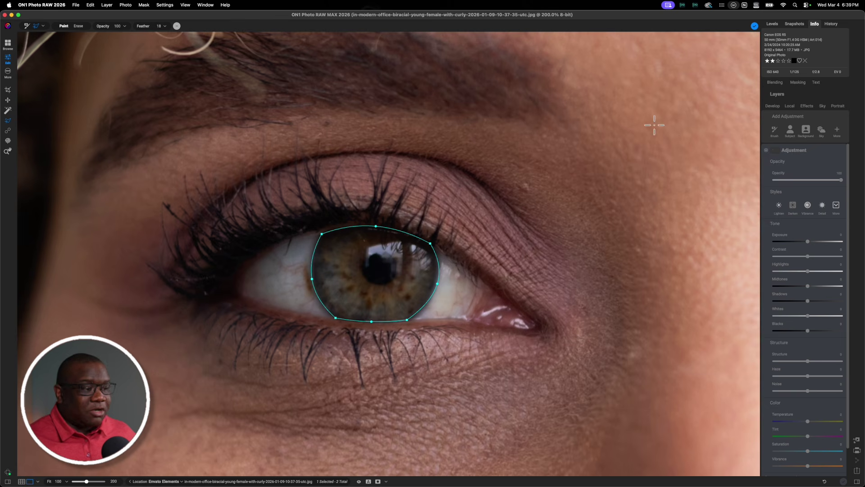
Apply the curved iris outline as the mask and set the adjustment's Exposure to 1.75
click(754, 26)
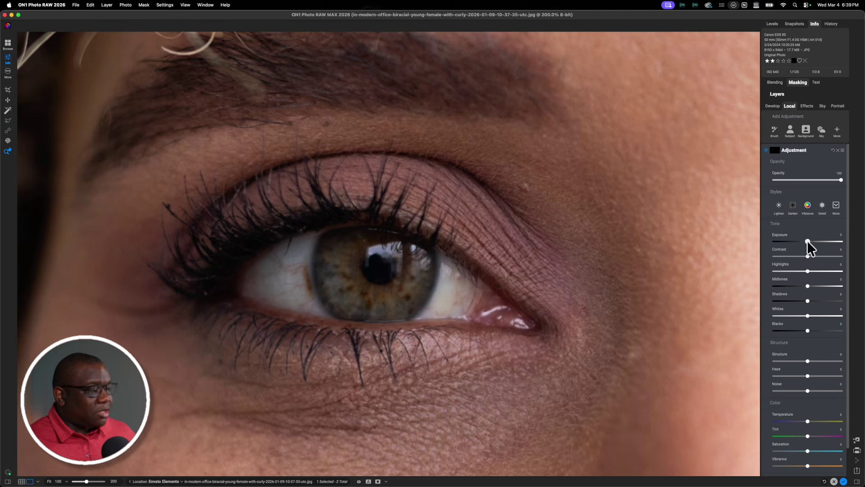
drag(807, 241, 819, 242)
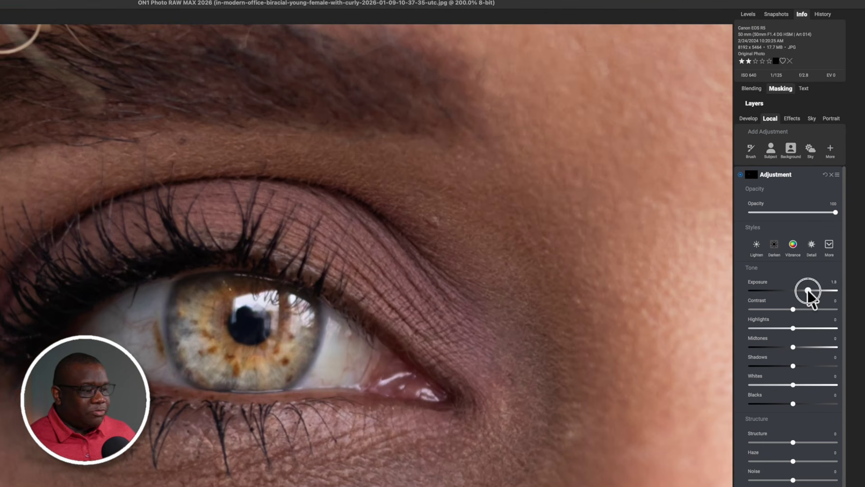
drag(808, 291, 807, 291)
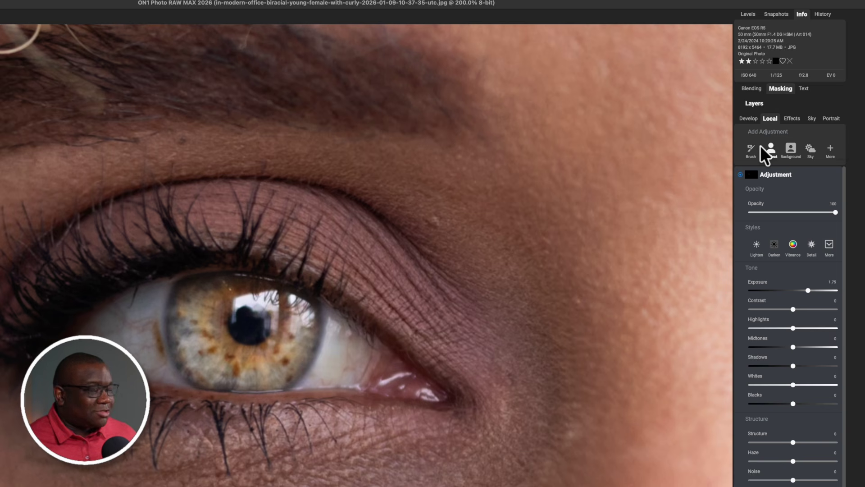
click(778, 89)
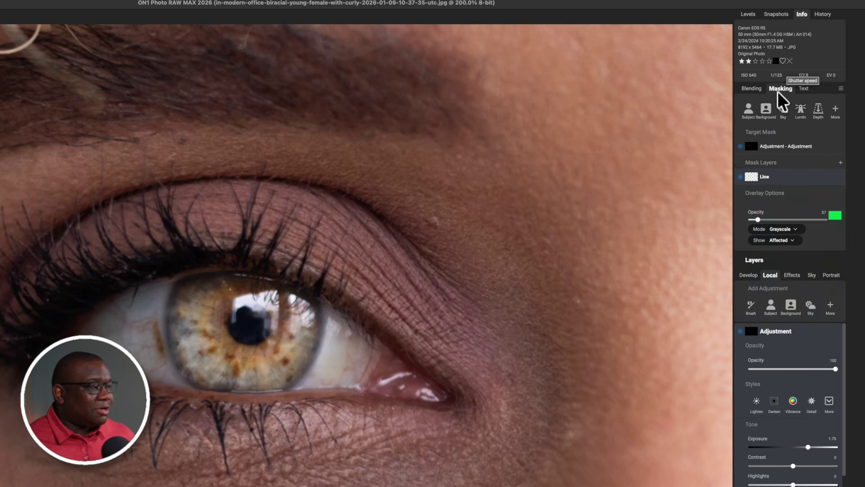
click(839, 163)
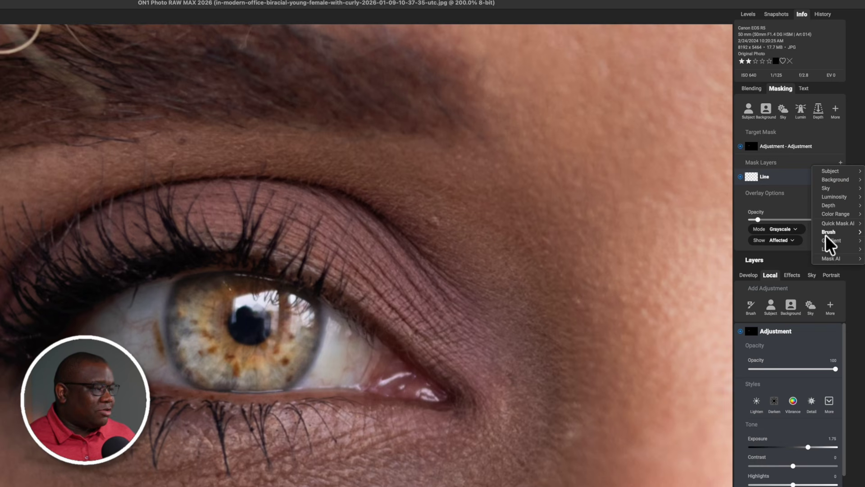
mouse_move(832, 249)
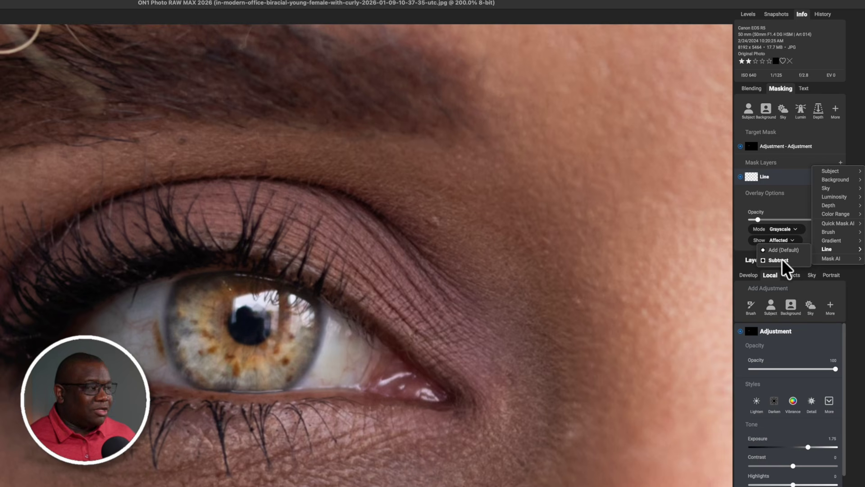
click(804, 130)
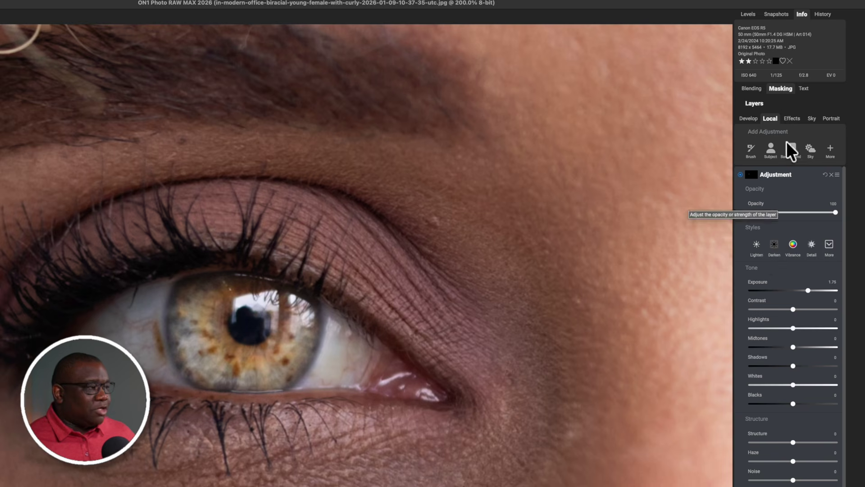
click(780, 89)
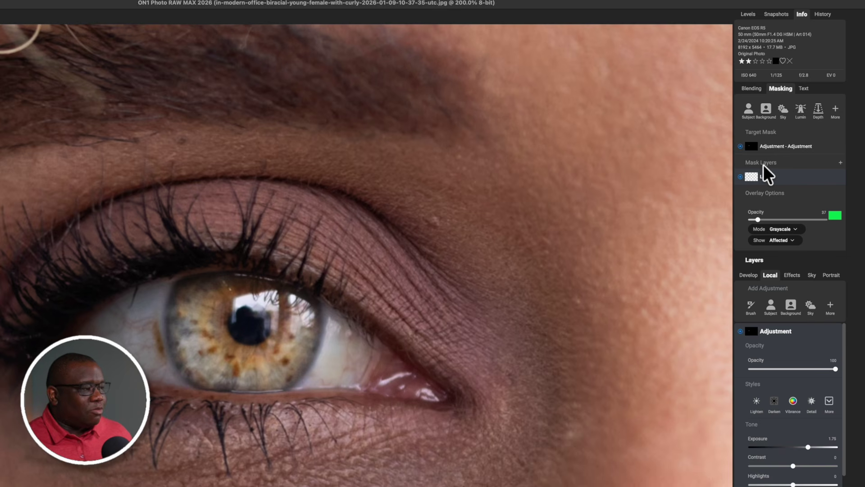
click(829, 162)
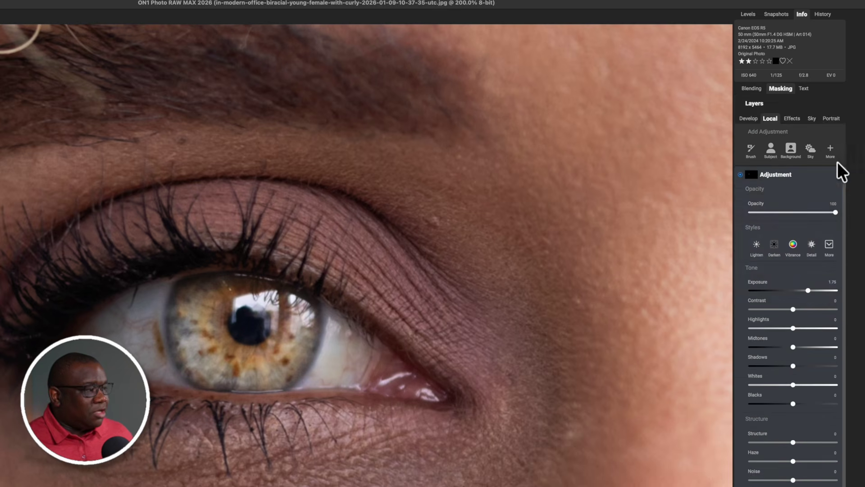
Add a Line mask layer in Subtract mode to the iris adjustment and enclose the pupil with a closed four-point outline
click(803, 87)
click(841, 163)
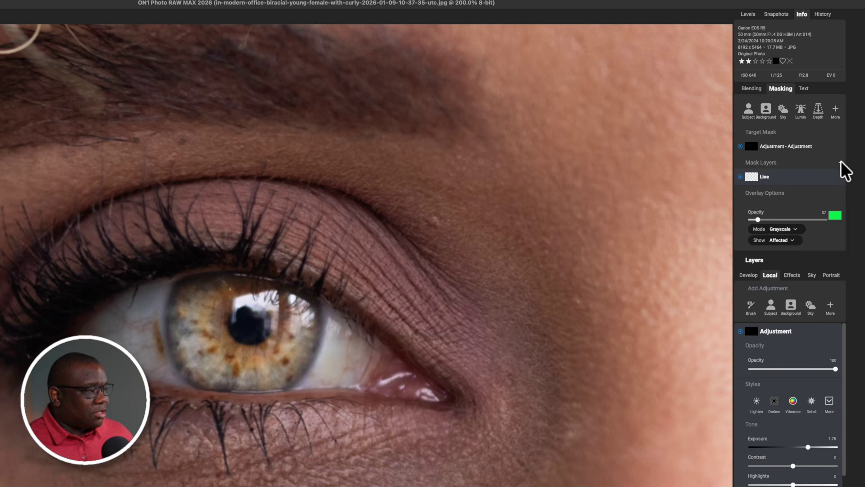
mouse_move(843, 251)
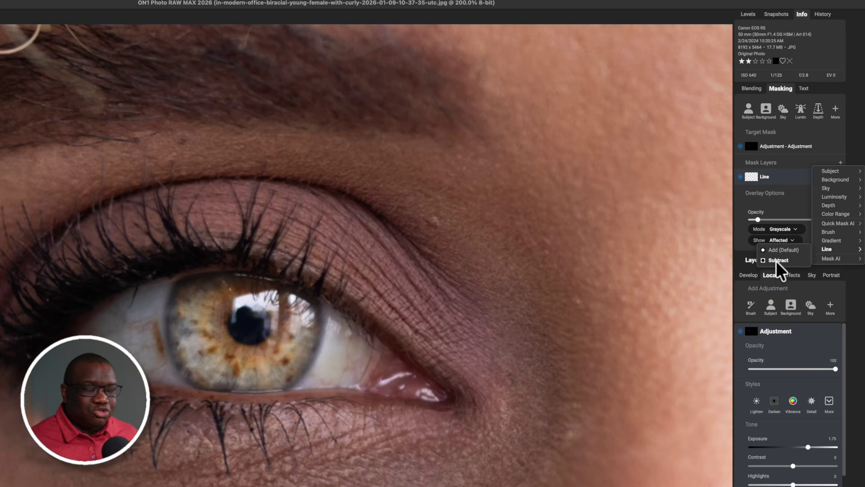
click(776, 260)
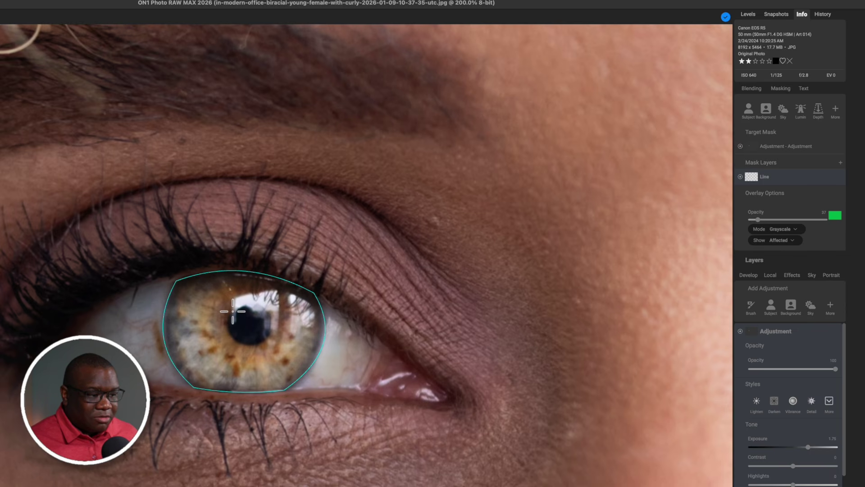
click(232, 311)
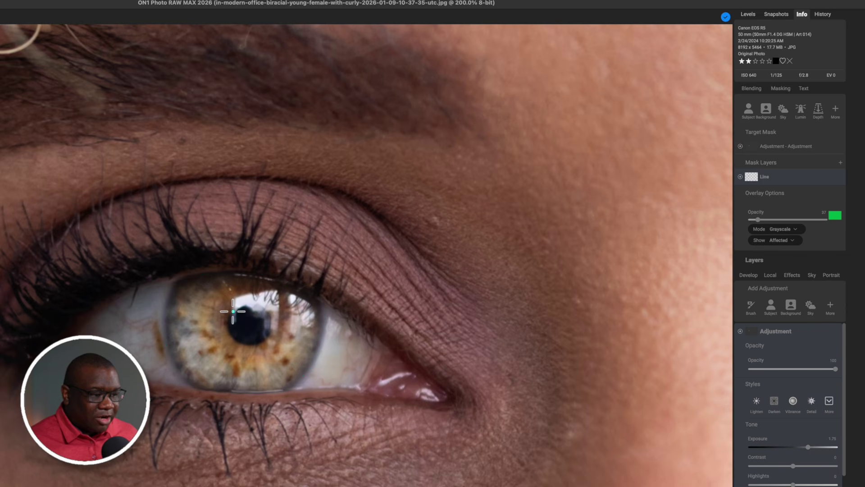
click(270, 313)
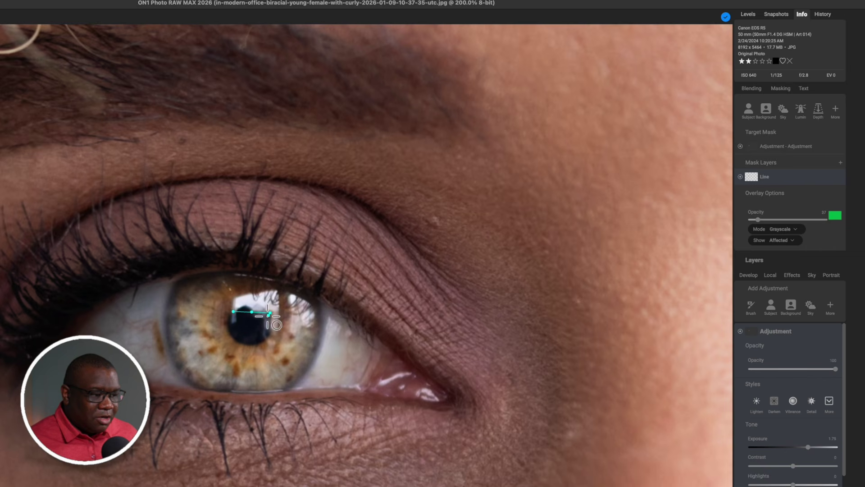
click(262, 340)
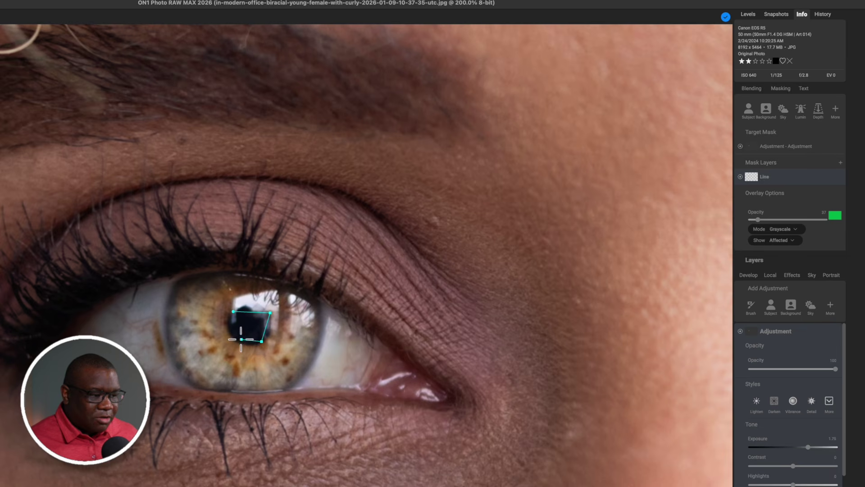
click(234, 339)
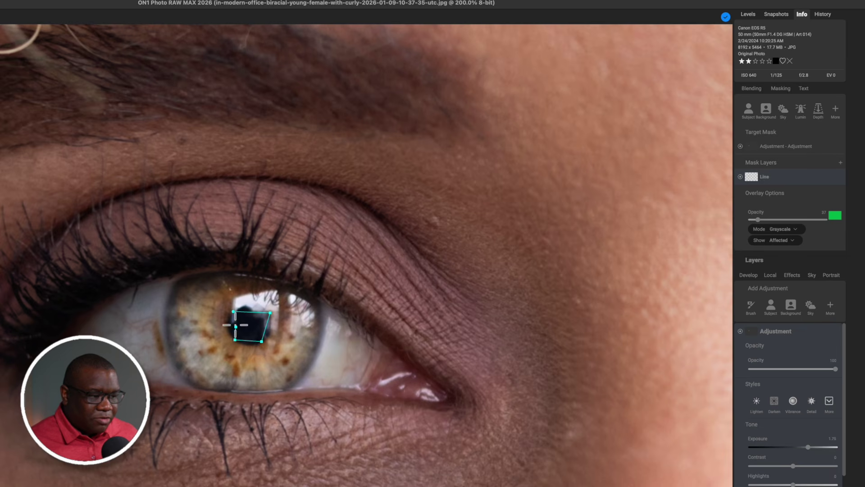
click(232, 311)
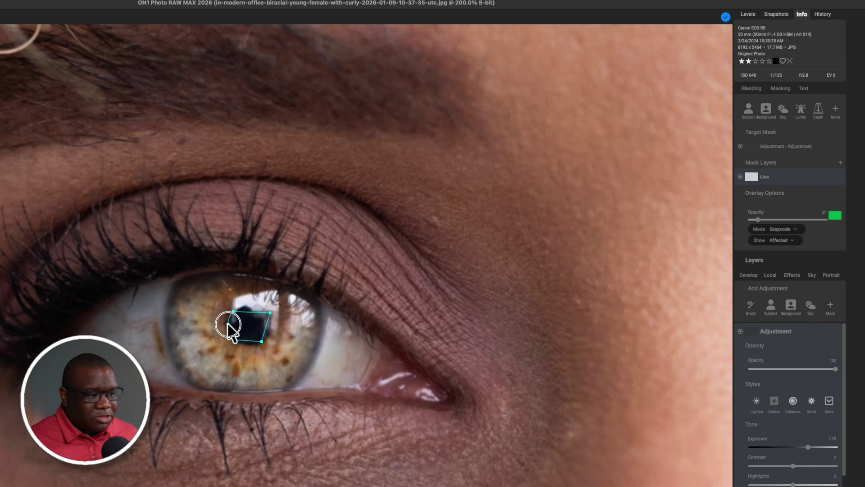
Bend the outline's four sides outward around the pupil, then subtract the enclosed area from the iris mask and apply it
drag(248, 341, 271, 328)
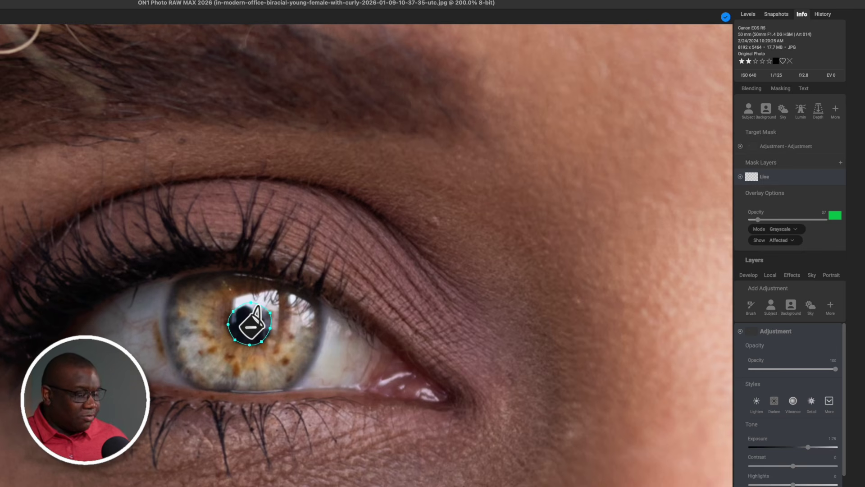
click(252, 322)
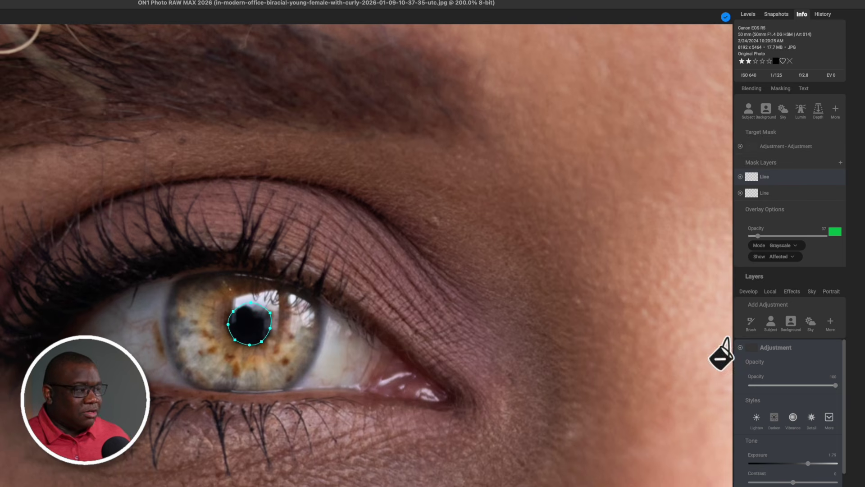
click(757, 282)
click(728, 19)
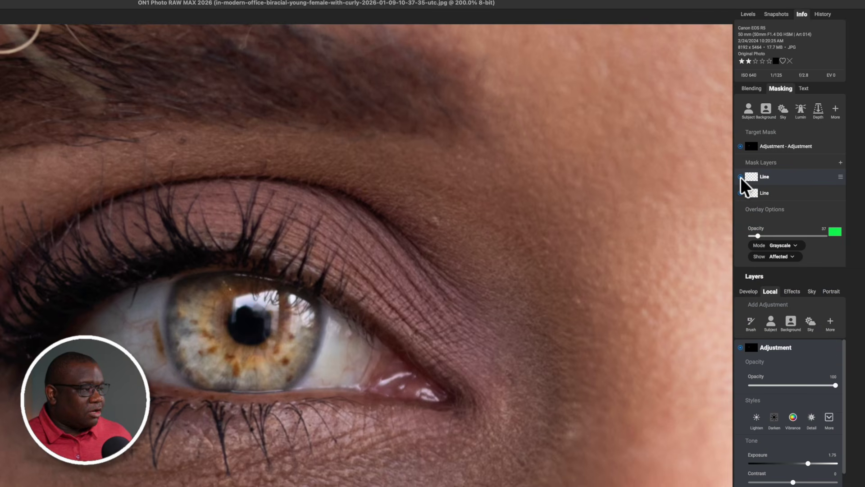
Toggle the subtracting Line mask layer off and on to compare its effect on the pupil
click(740, 177)
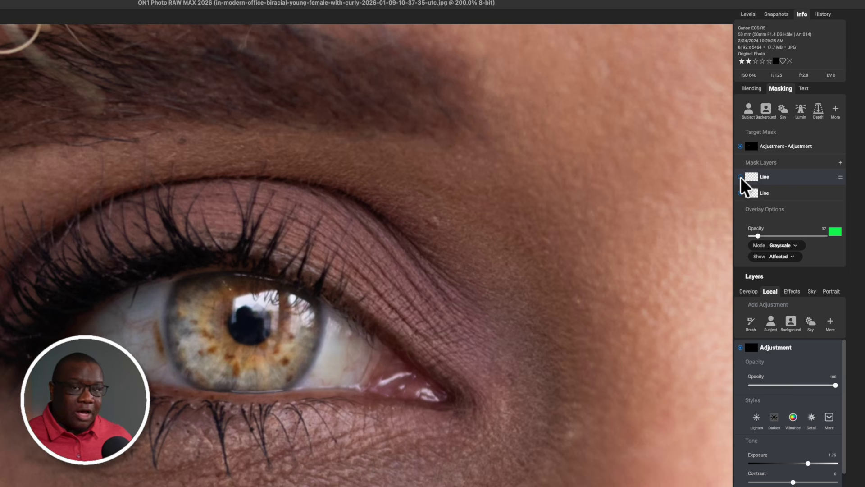
click(739, 177)
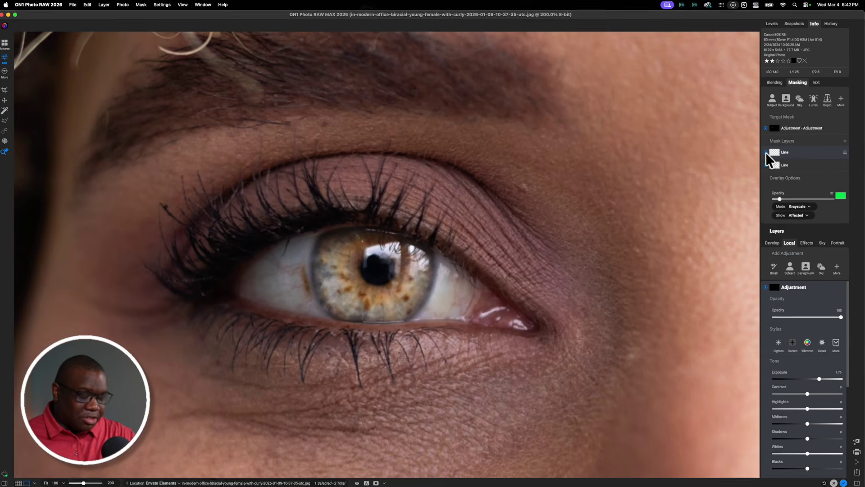
Lower the iris adjustment's Exposure slightly and raise Vibrance to about 35, Saturation to about 23 and Structure to about 40
key(super+0)
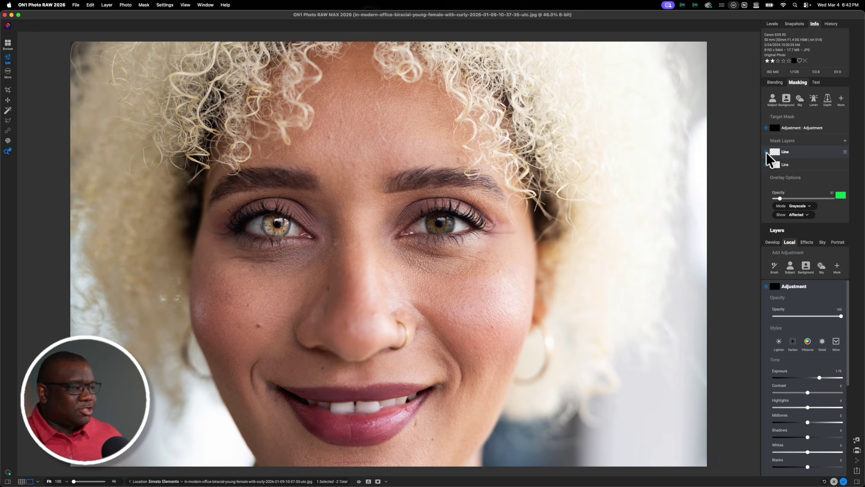
click(831, 209)
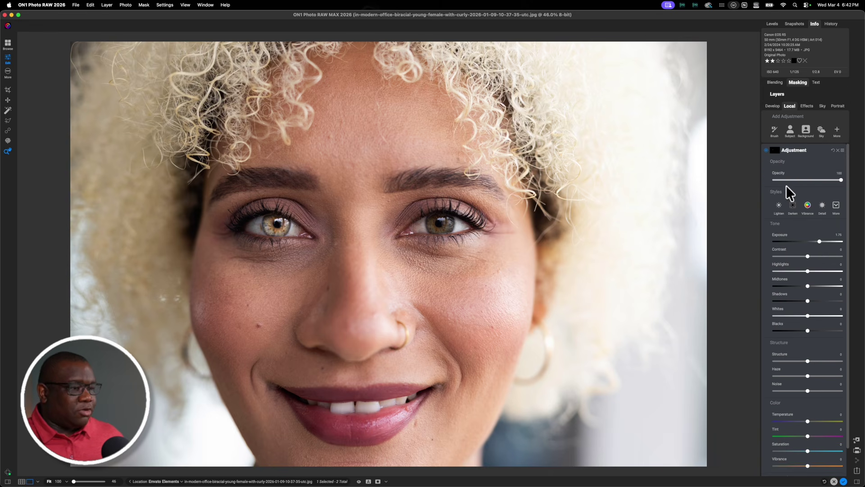
drag(818, 243, 817, 242)
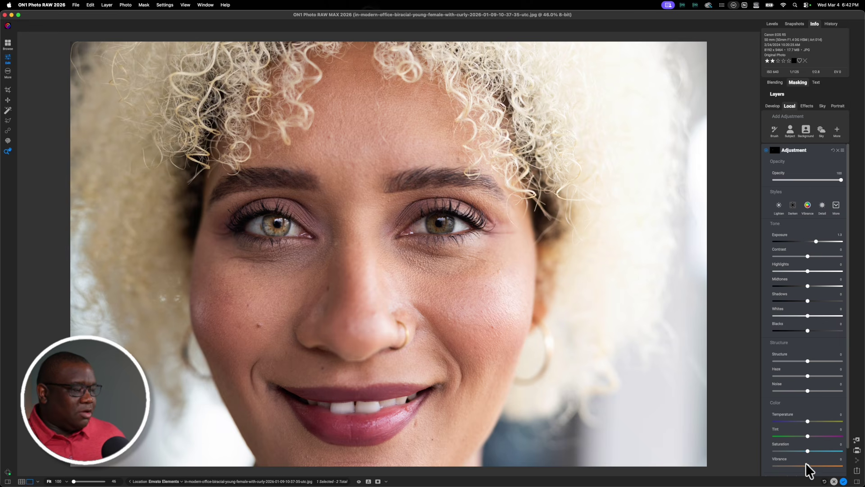
mouse_move(808, 465)
mouse_down()
mouse_move(819, 460)
mouse_move(814, 450)
mouse_up()
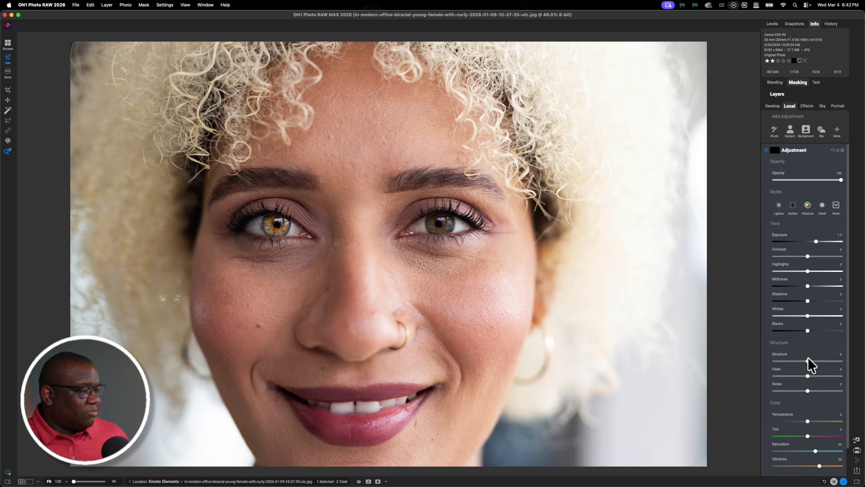
drag(808, 360, 821, 360)
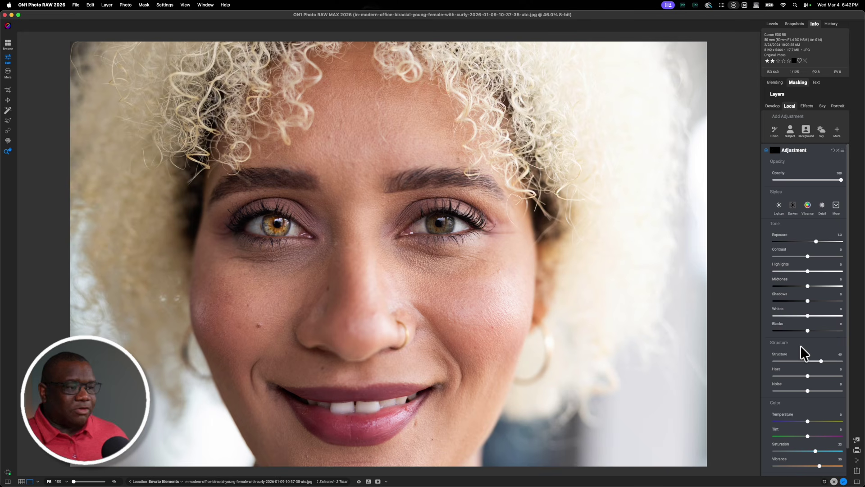